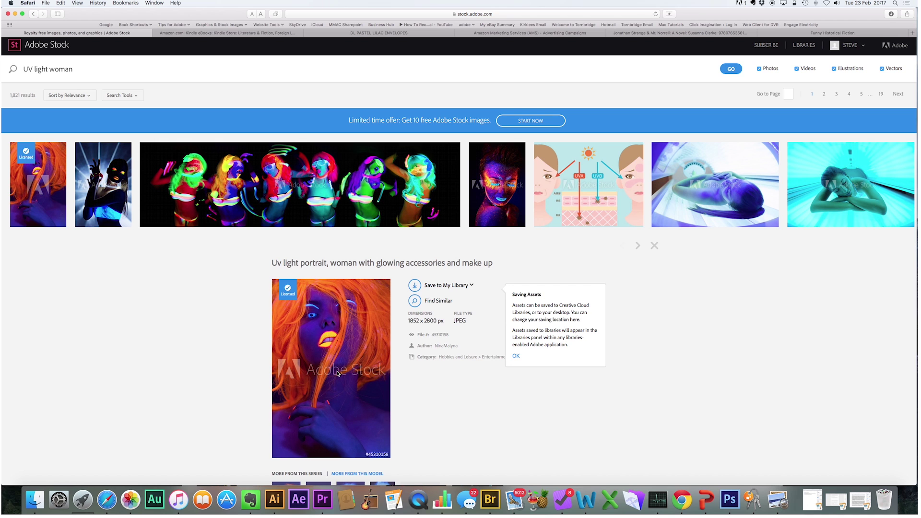
- Place the UV light portrait JPEG from Finder onto the neon cover.ai artboard
key(super+Tab)
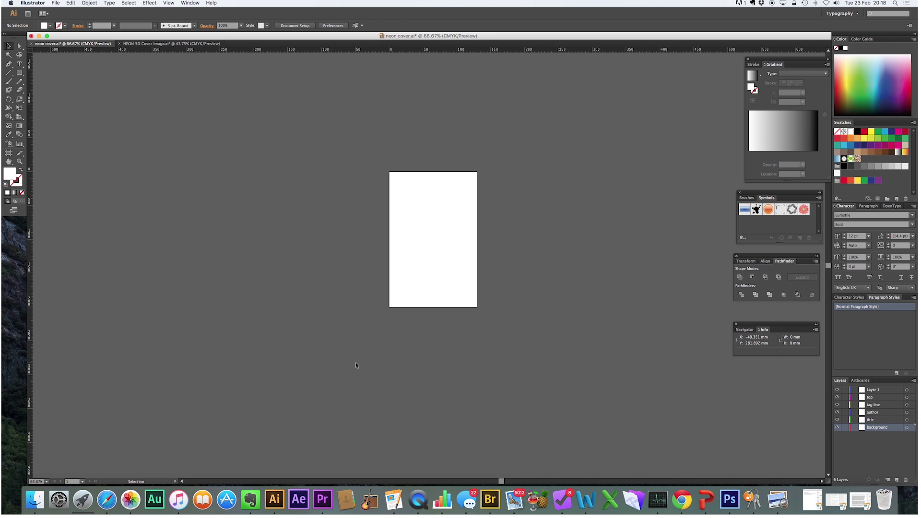
click(36, 493)
drag(451, 285, 205, 232)
click(272, 110)
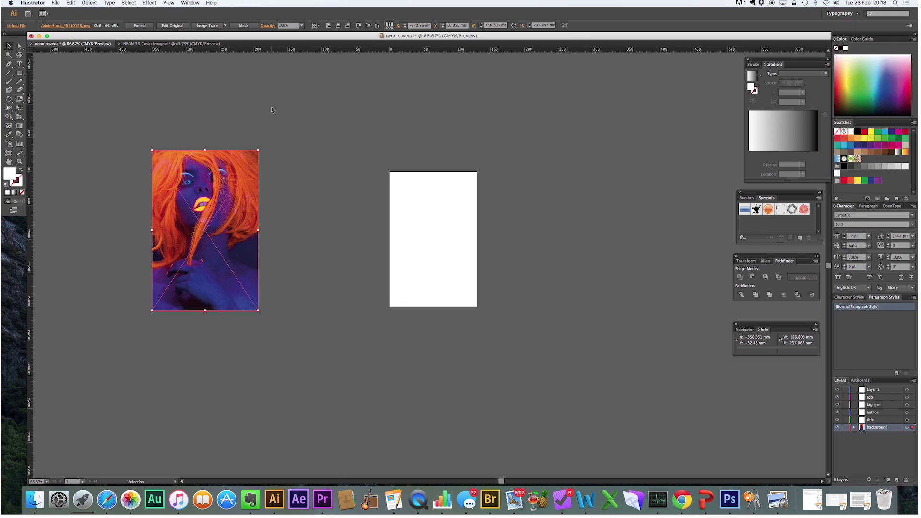
drag(191, 190, 427, 213)
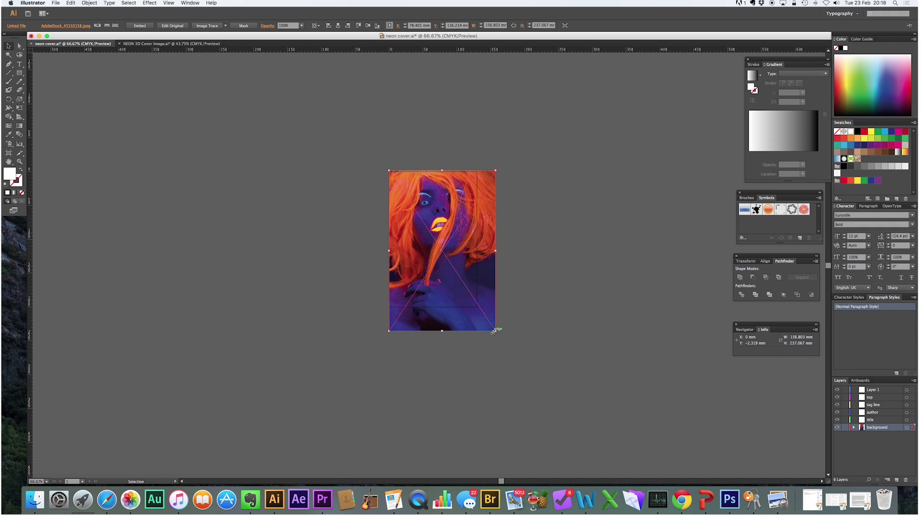
- Resize and align the portrait to fill the whole 130 × 200 mm cover artboard
drag(493, 331, 477, 304)
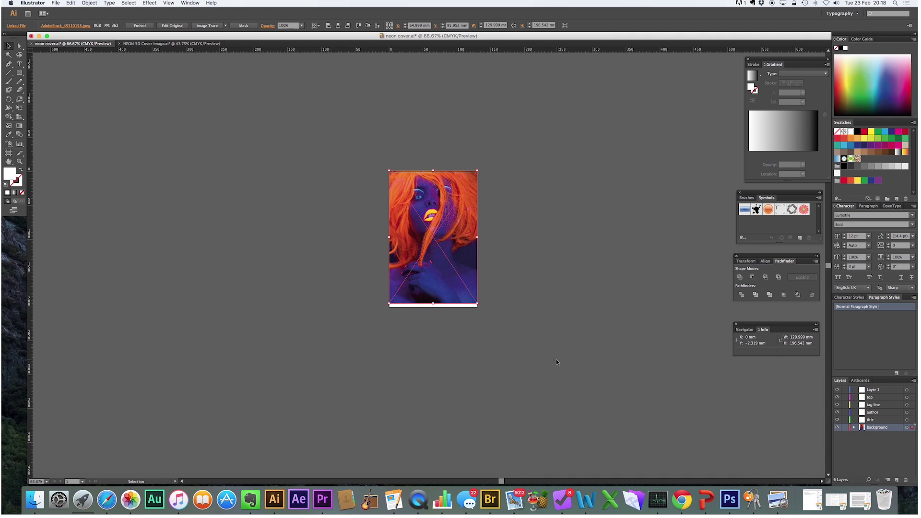
click(528, 209)
mouse_move(420, 191)
mouse_down()
mouse_move(422, 201)
mouse_move(422, 193)
mouse_up()
mouse_move(436, 305)
mouse_down()
mouse_move(426, 309)
mouse_move(417, 295)
mouse_move(416, 306)
mouse_move(433, 308)
mouse_up()
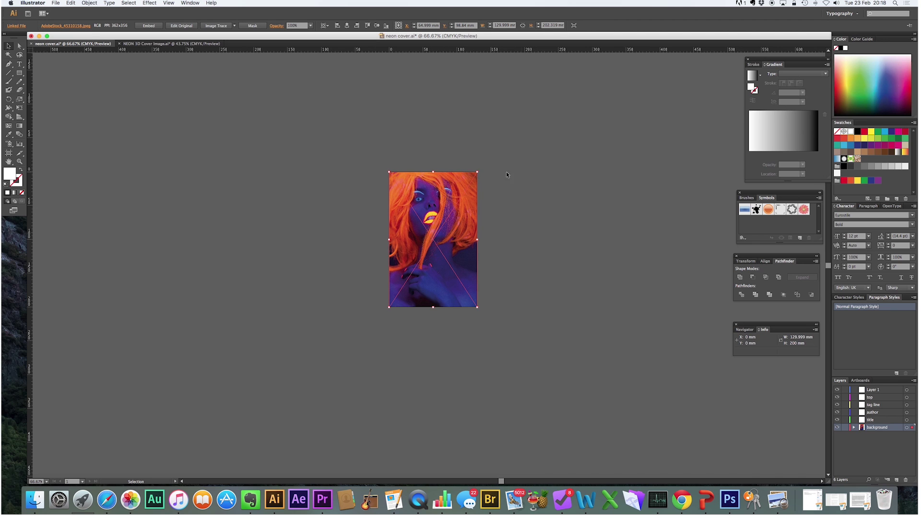
click(528, 269)
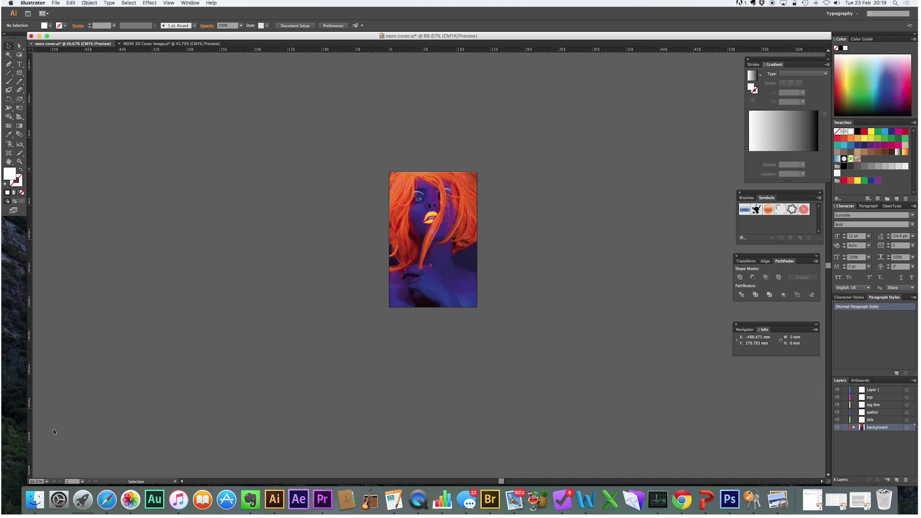
- Type NEON and scale it up across the lower half of the cover photo
click(17, 64)
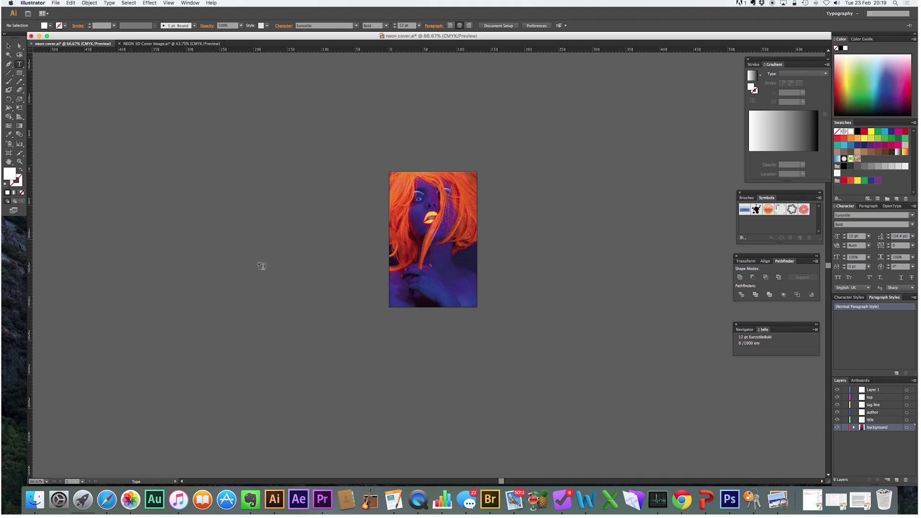
click(425, 342)
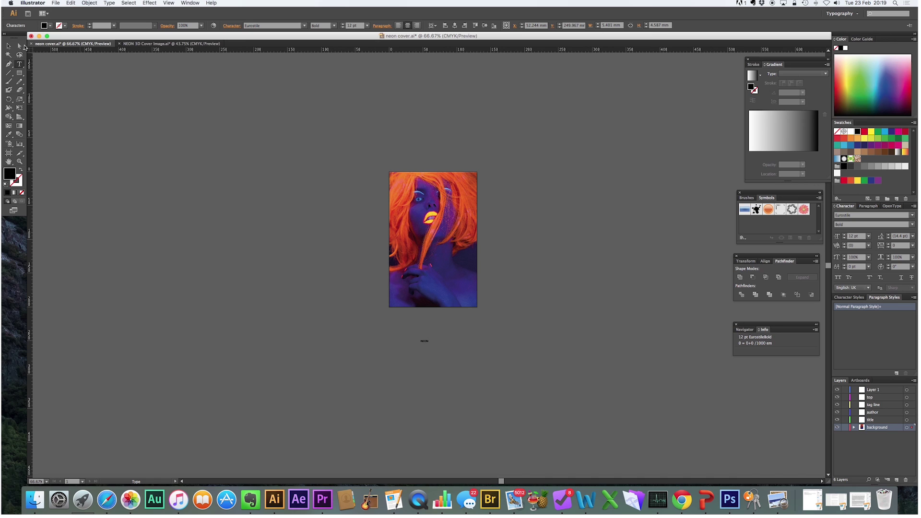
click(8, 46)
drag(429, 345, 473, 382)
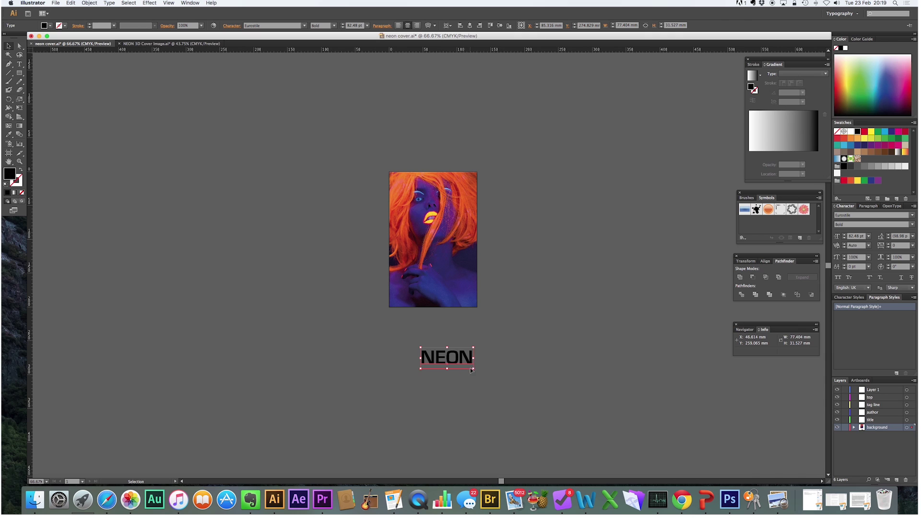
drag(474, 369, 478, 297)
click(508, 265)
- Zoom in on the NEON lettering and select it
key(z)
drag(374, 248, 498, 320)
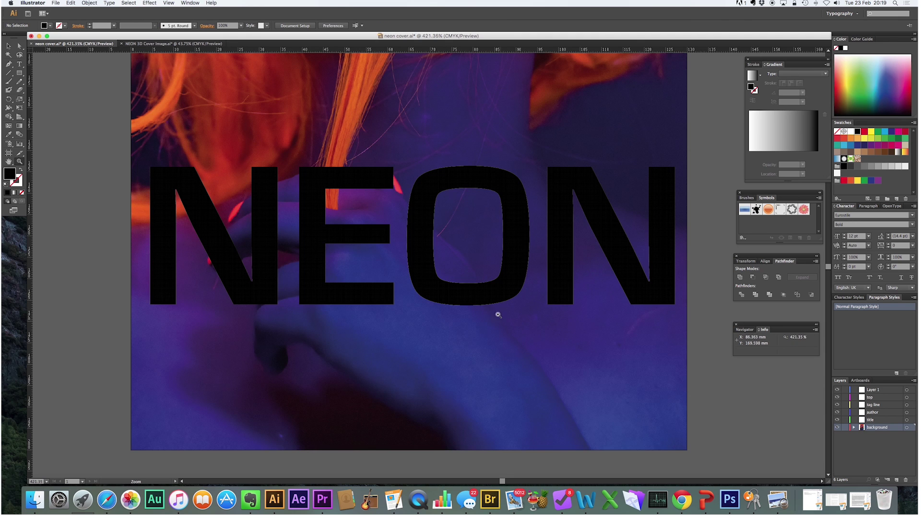
key(v)
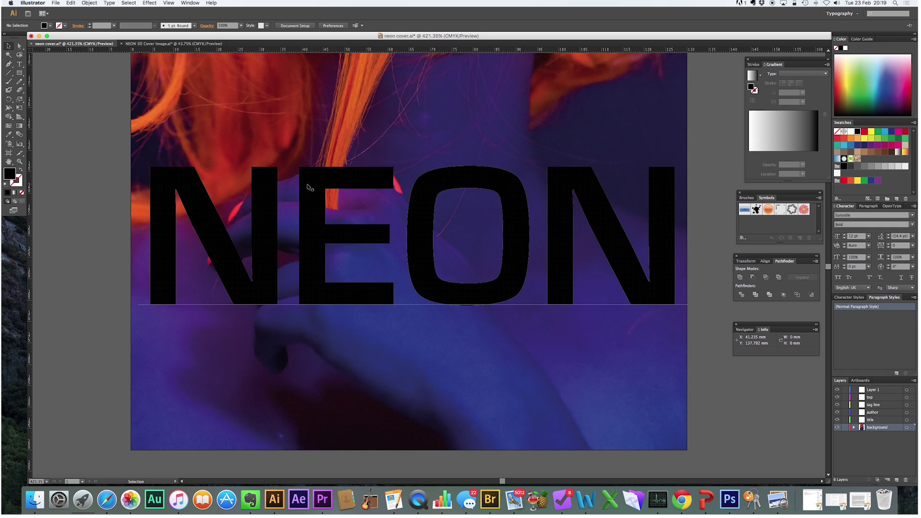
click(307, 187)
- Expand the NEON text into outlines and ungroup it into four letter shapes
click(93, 4)
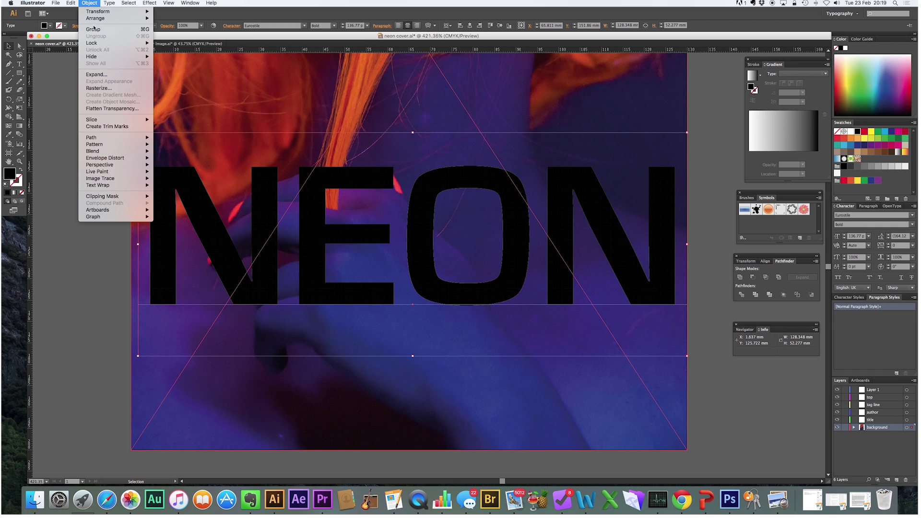
click(109, 75)
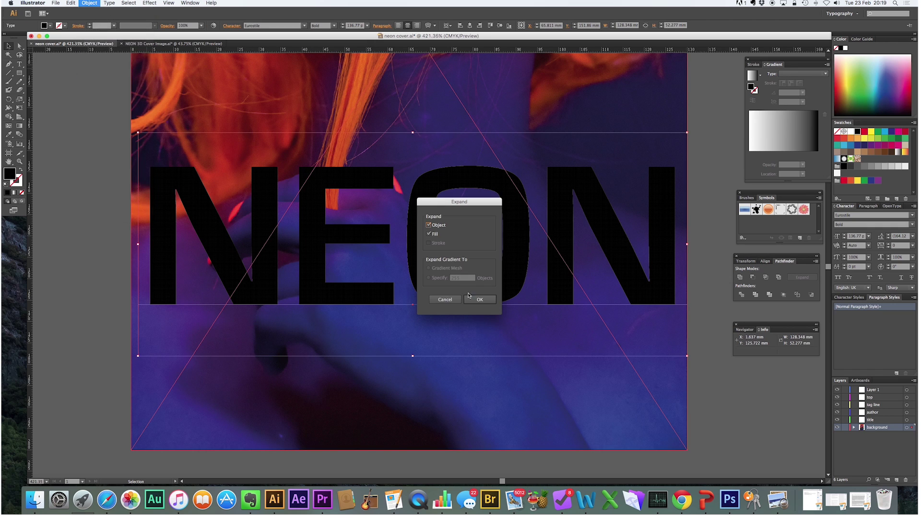
click(480, 299)
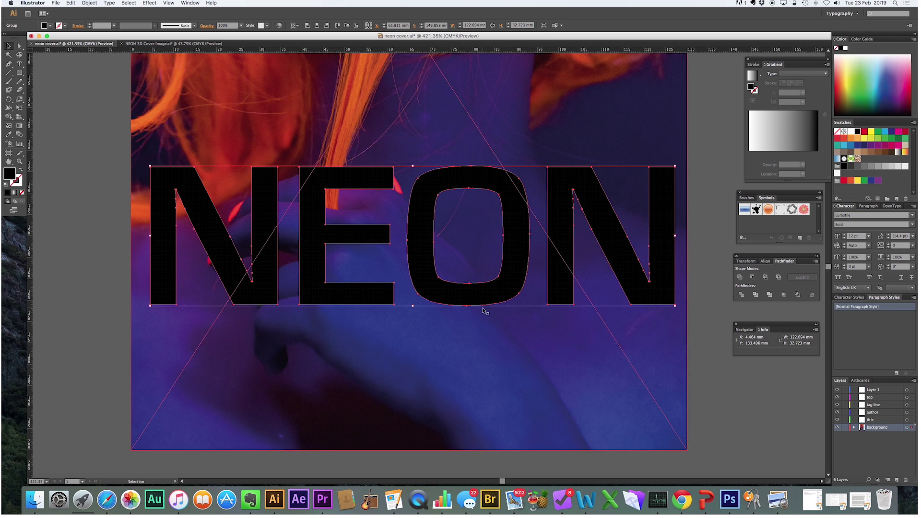
click(86, 3)
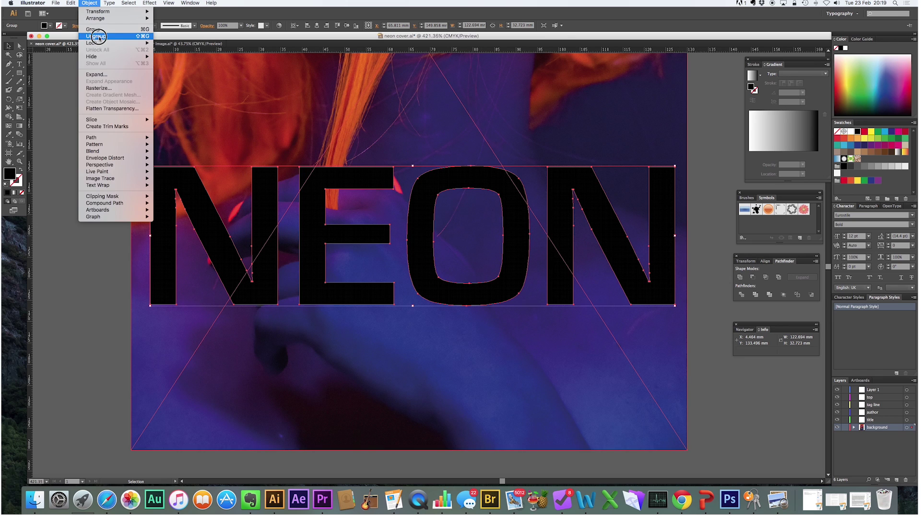
click(96, 36)
click(65, 150)
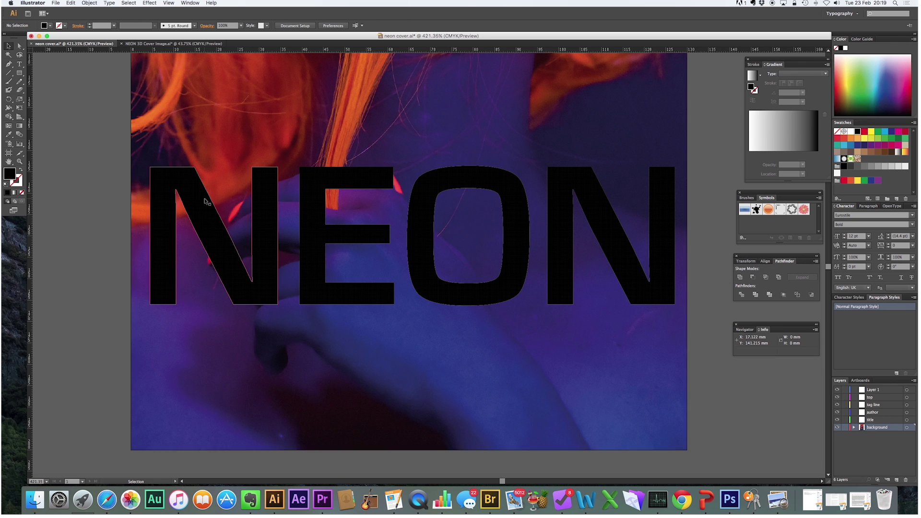
click(504, 177)
click(555, 179)
- Slide the E, O and last N left so neighbouring letters overlap
click(369, 183)
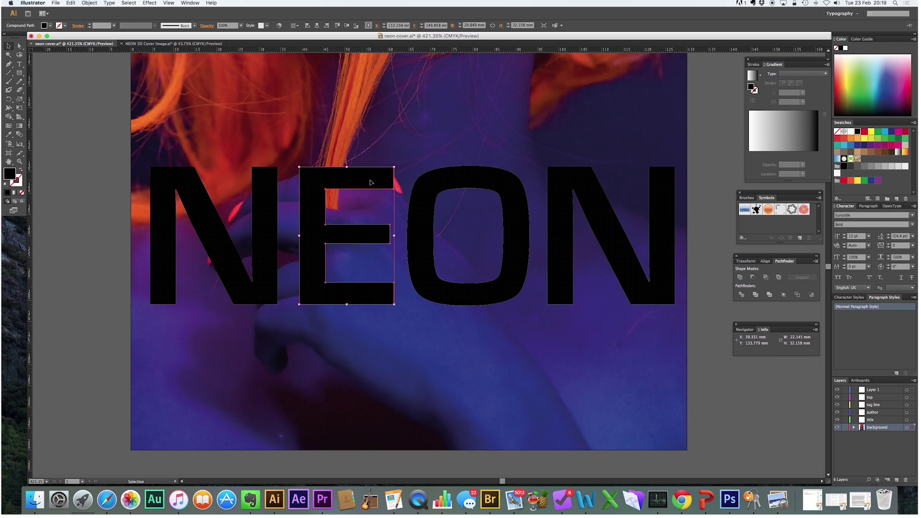
drag(385, 180, 353, 180)
drag(452, 175, 390, 174)
drag(579, 181, 484, 178)
- Select all four NEON letters and enlarge them together
click(163, 192)
shift+click(336, 180)
shift+click(414, 181)
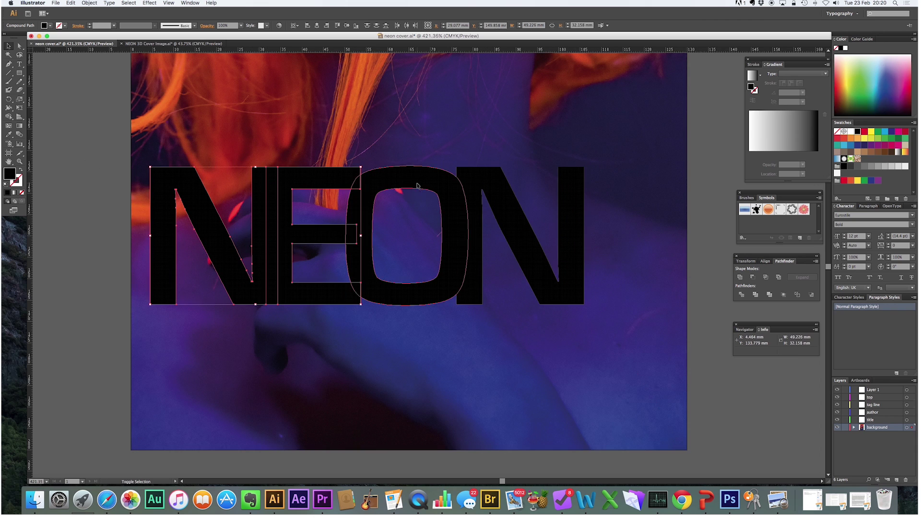
shift+click(485, 182)
drag(584, 305, 662, 361)
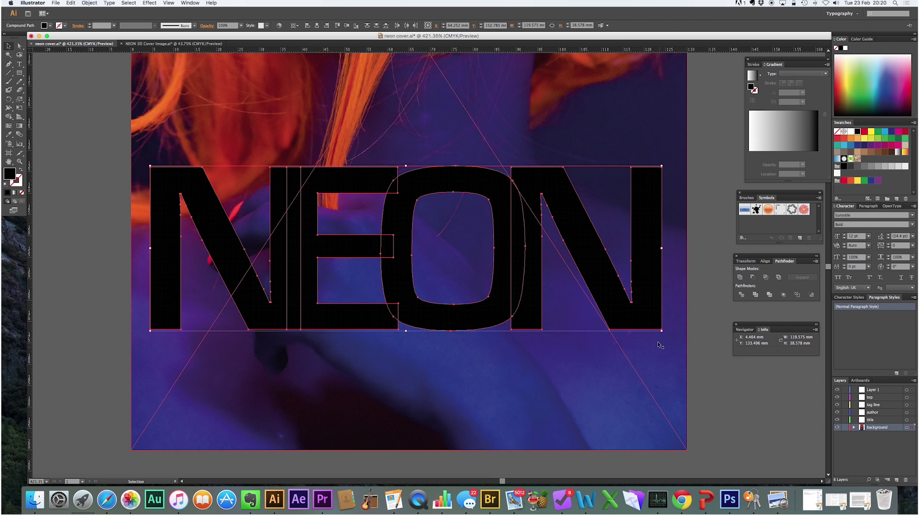
- Group the letters, centre NEON horizontally on the cover and nudge it down
click(89, 3)
click(93, 29)
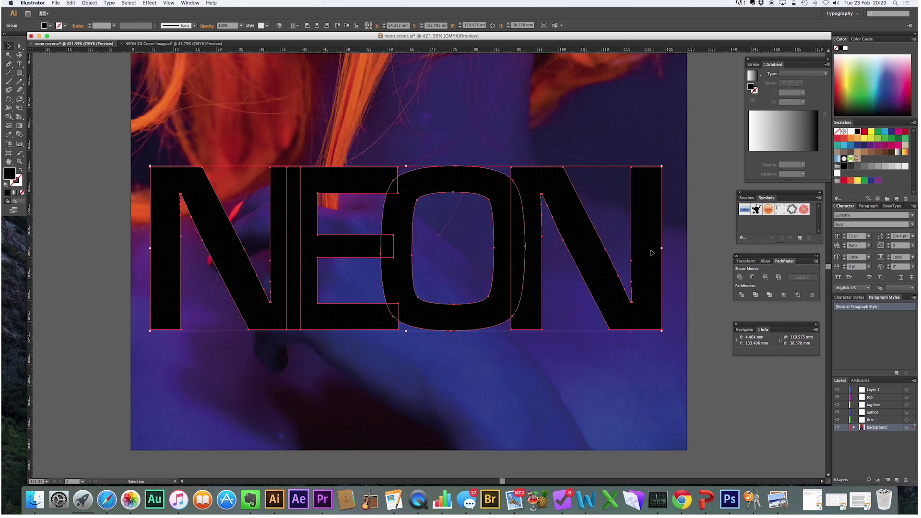
click(318, 26)
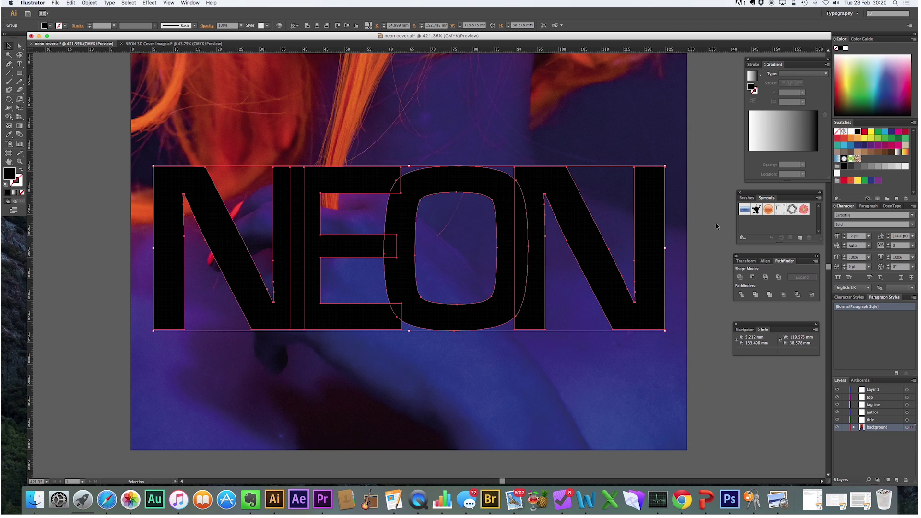
click(502, 373)
drag(358, 185, 359, 193)
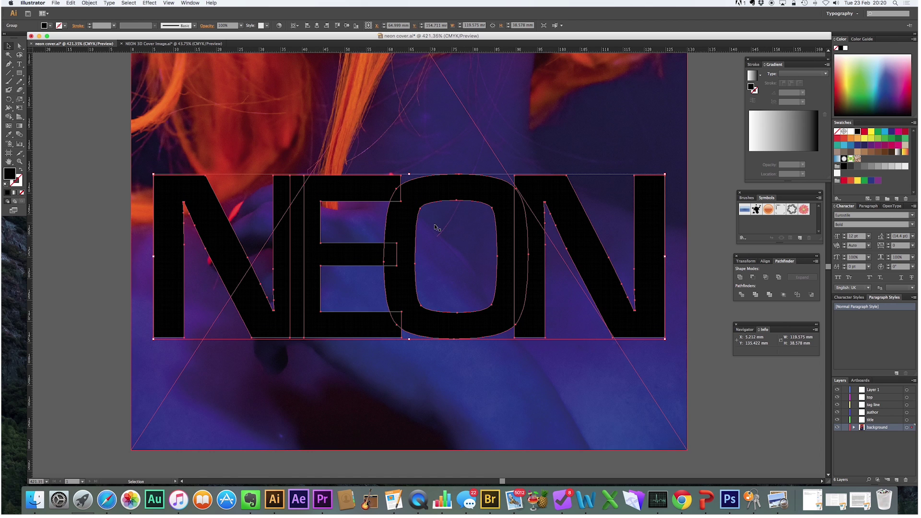
key(super+minus)
key(super+minus)
key(super+minus)
key(super+minus)
key(super+minus)
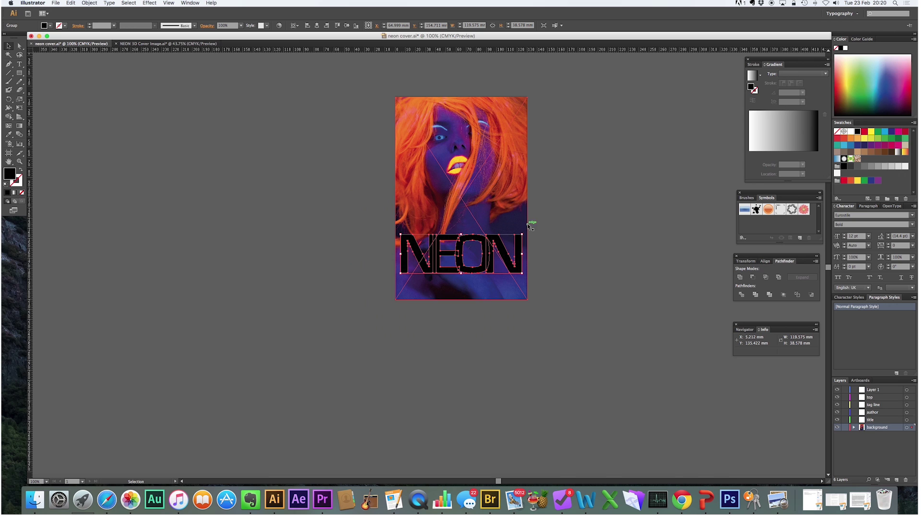
- Re-centre NEON over the photo, then move photo and title left together
click(392, 200)
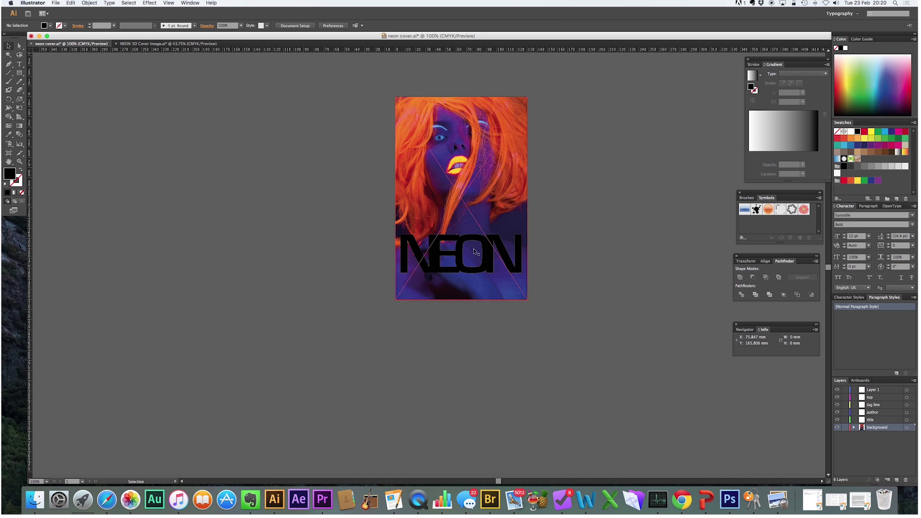
drag(486, 243, 335, 244)
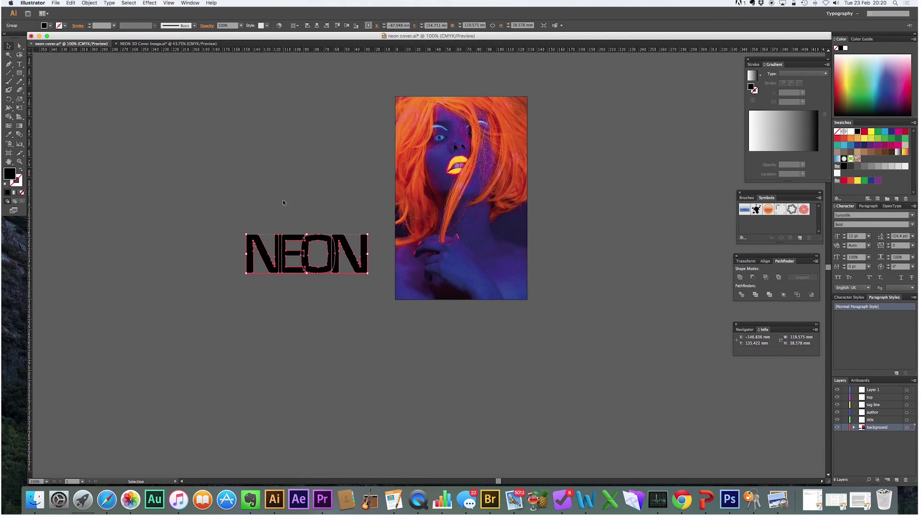
scroll(283, 200, left, 5)
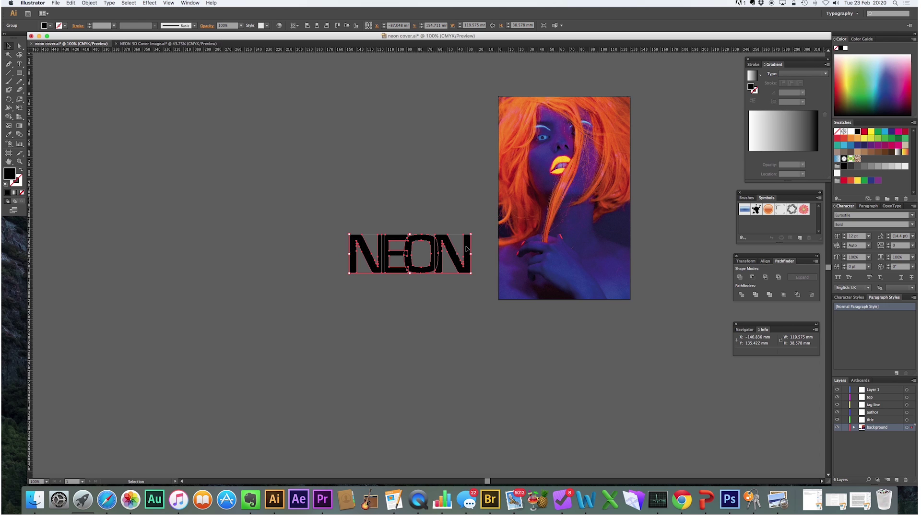
drag(467, 249, 621, 248)
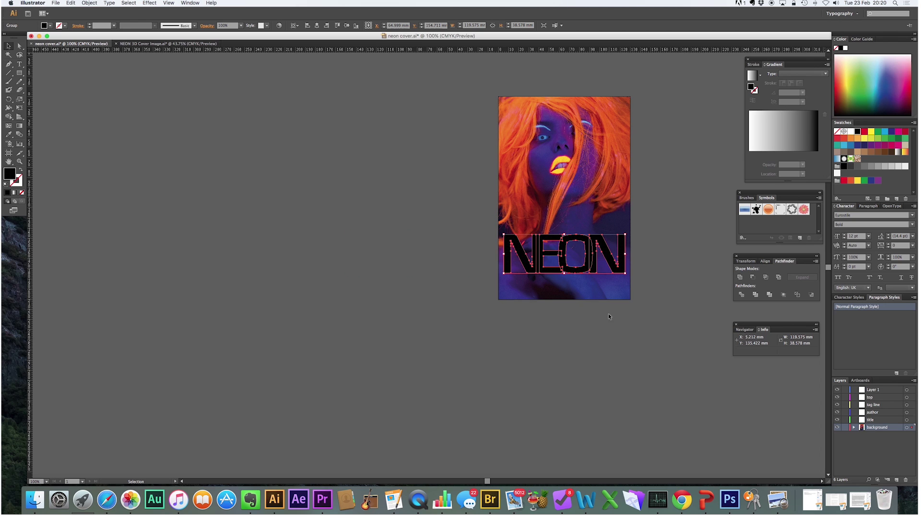
drag(645, 311, 486, 99)
drag(598, 255, 282, 249)
- Duplicate the cover group downward to stack four copies in a column
scroll(378, 260, down, 5)
drag(290, 139, 288, 357)
scroll(361, 215, down, 7)
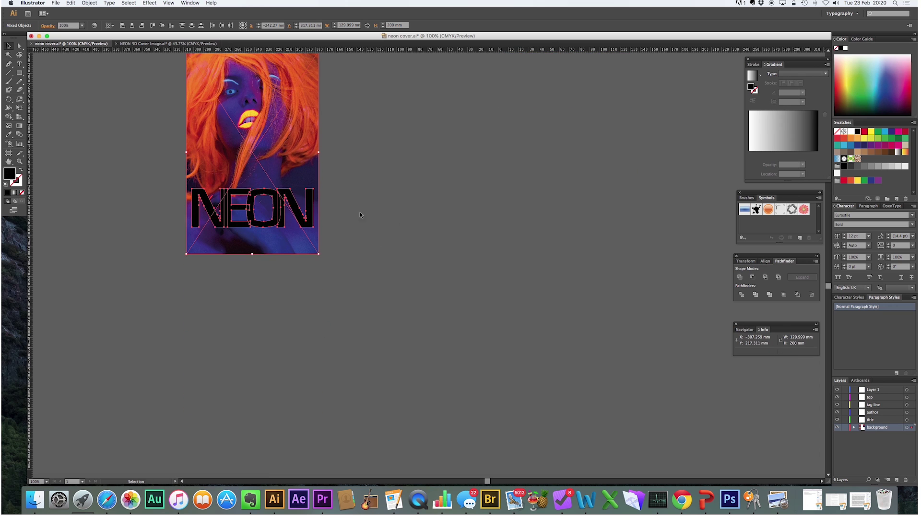
drag(289, 201, 288, 414)
scroll(445, 119, down, 7)
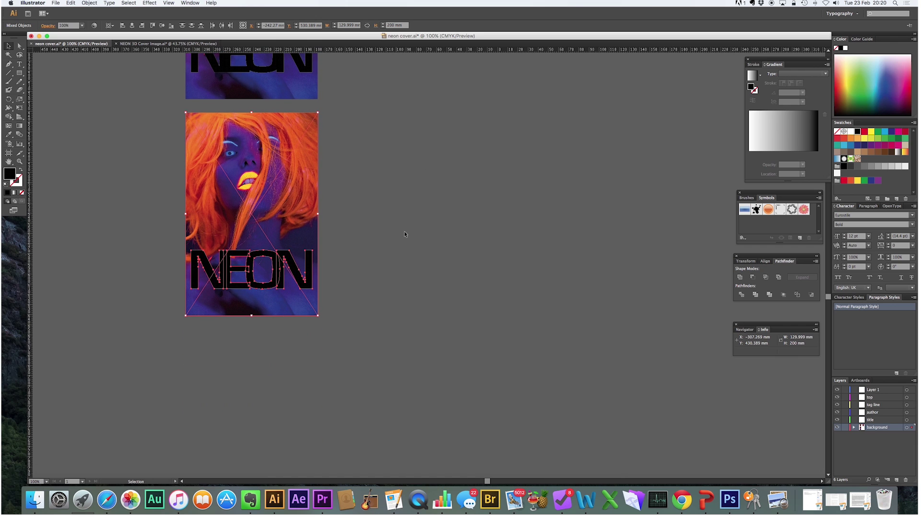
scroll(365, 225, down, 4)
drag(289, 190, 289, 405)
- Zoom in on the column of copies and select the first copy's NEON title
key(super+alt+0)
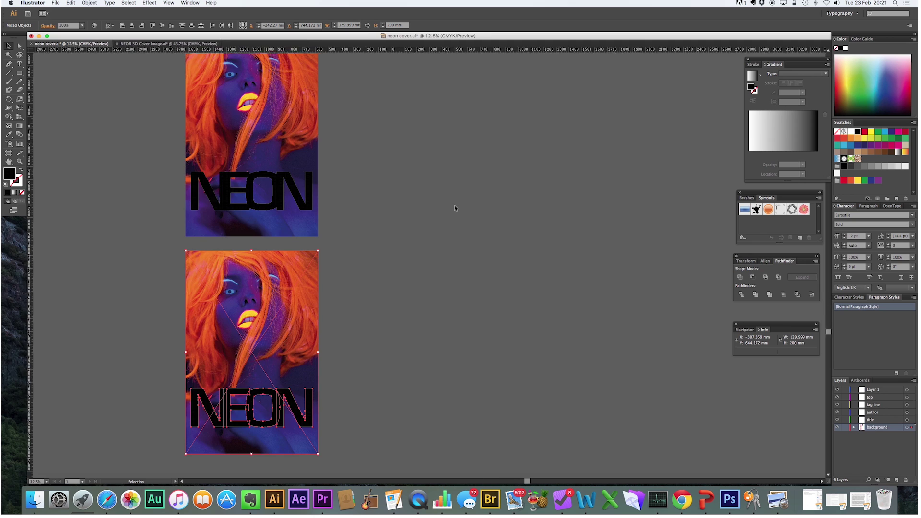
key(z)
drag(376, 208, 438, 314)
key(v)
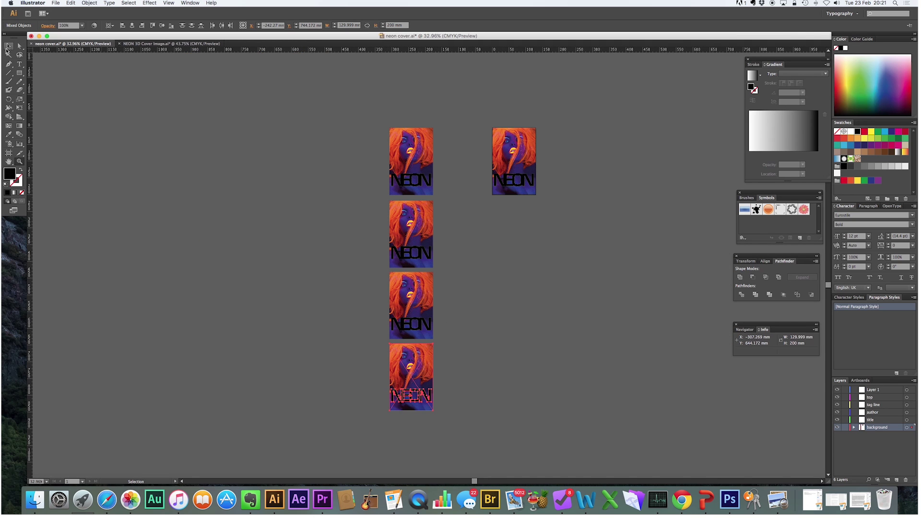
click(462, 231)
click(411, 182)
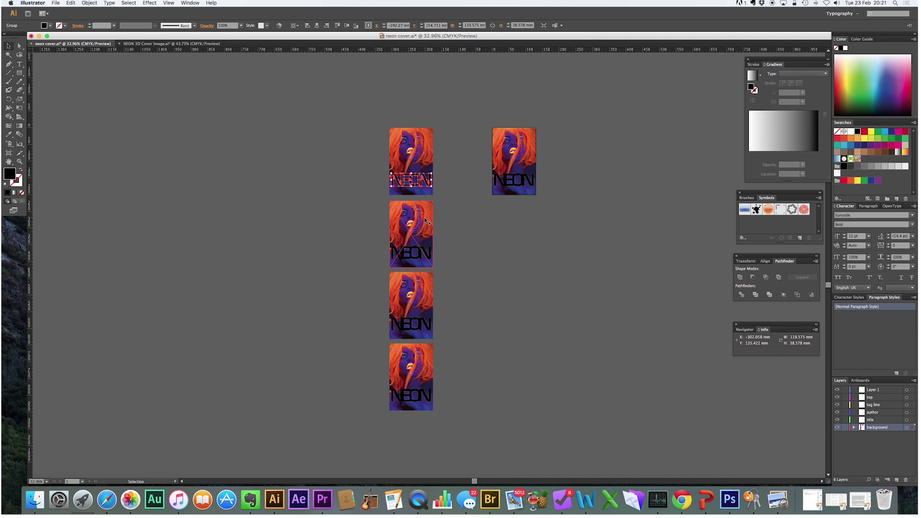
- Ungroup the NEON titles on all four copies into separate letters
click(89, 3)
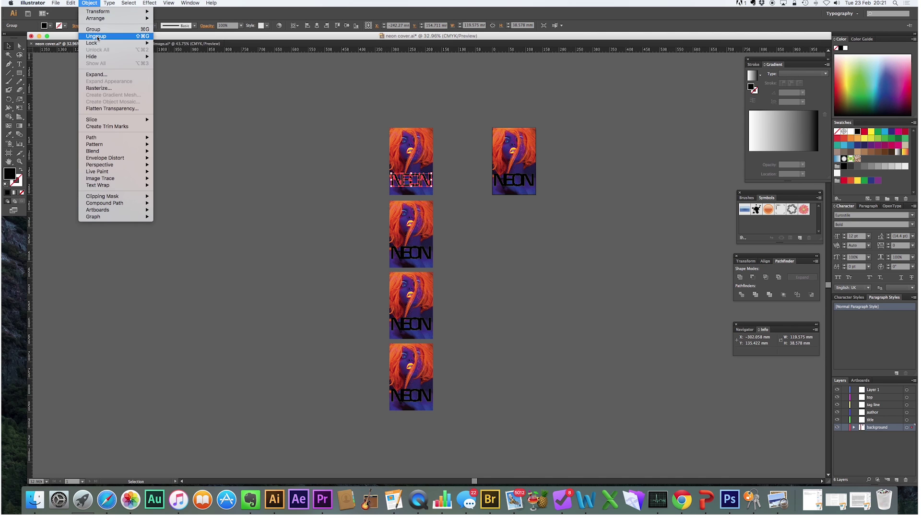
click(96, 38)
click(429, 259)
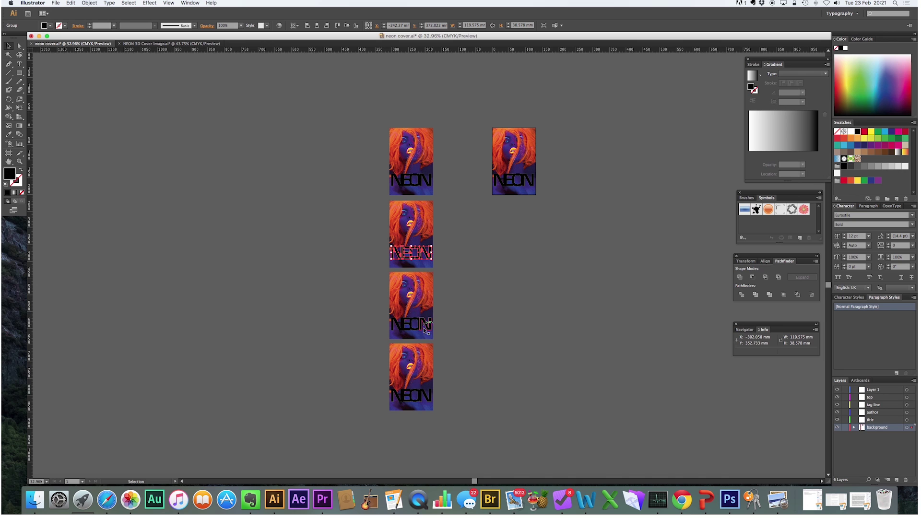
shift+click(423, 330)
shift+click(422, 392)
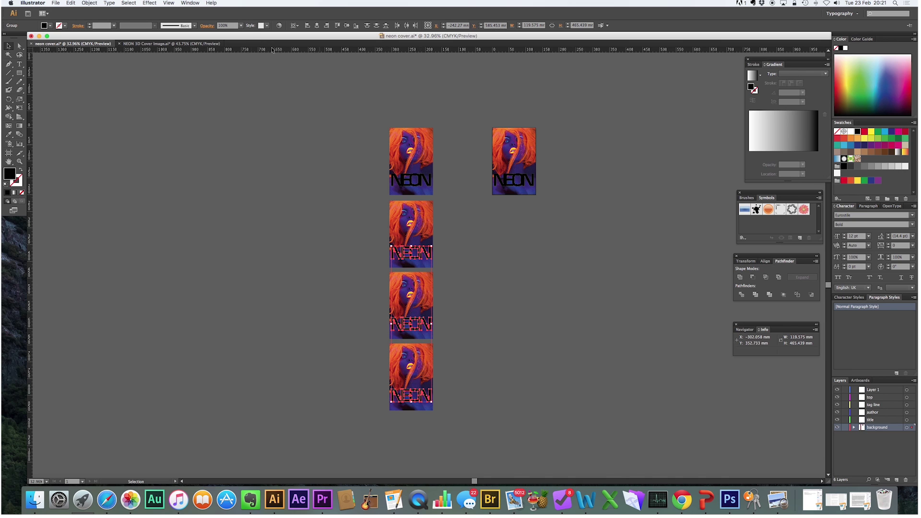
click(114, 3)
click(475, 298)
click(519, 292)
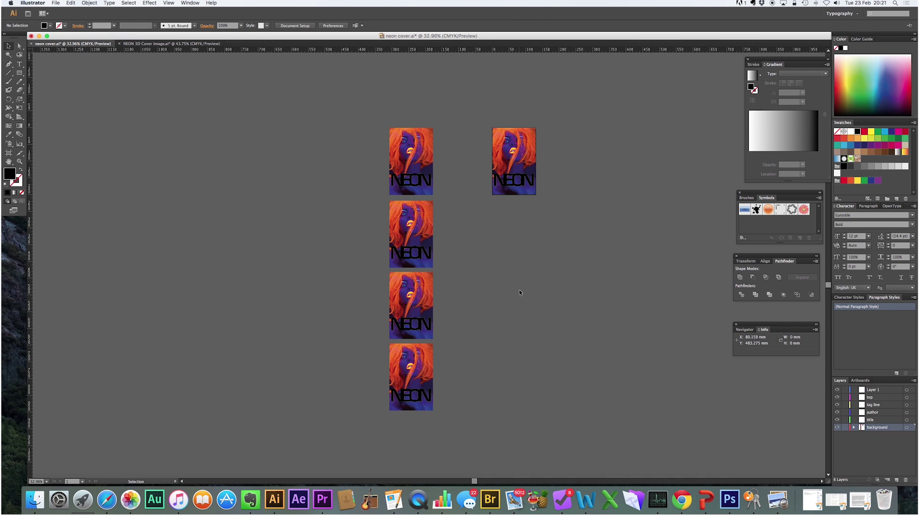
- Delete letters so the first copy keeps N and the second keeps E
click(408, 176)
key(Delete)
click(430, 178)
key(Delete)
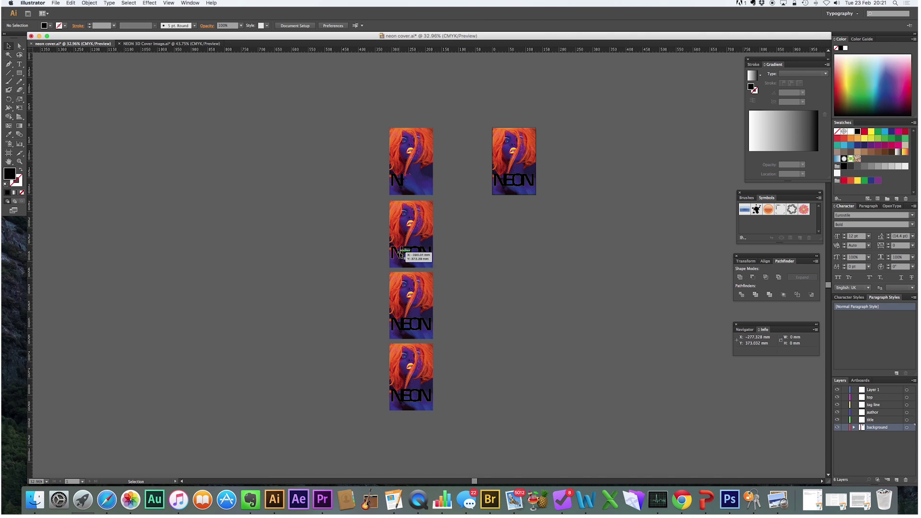
click(395, 253)
key(Delete)
click(416, 251)
key(Delete)
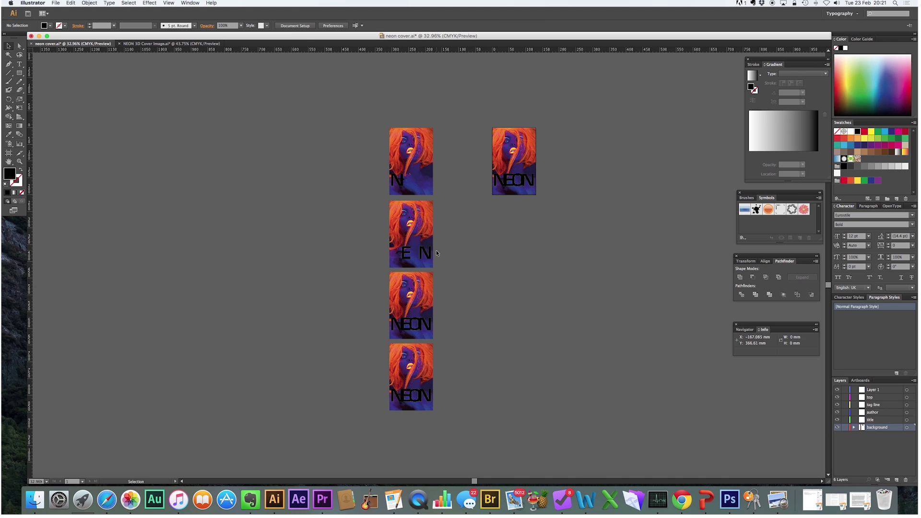
click(430, 251)
key(Delete)
- Delete letters so the third copy keeps O and the fourth keeps the final N
click(396, 324)
key(Delete)
click(410, 324)
key(Delete)
click(429, 322)
key(Delete)
click(397, 395)
key(Delete)
click(407, 395)
key(Delete)
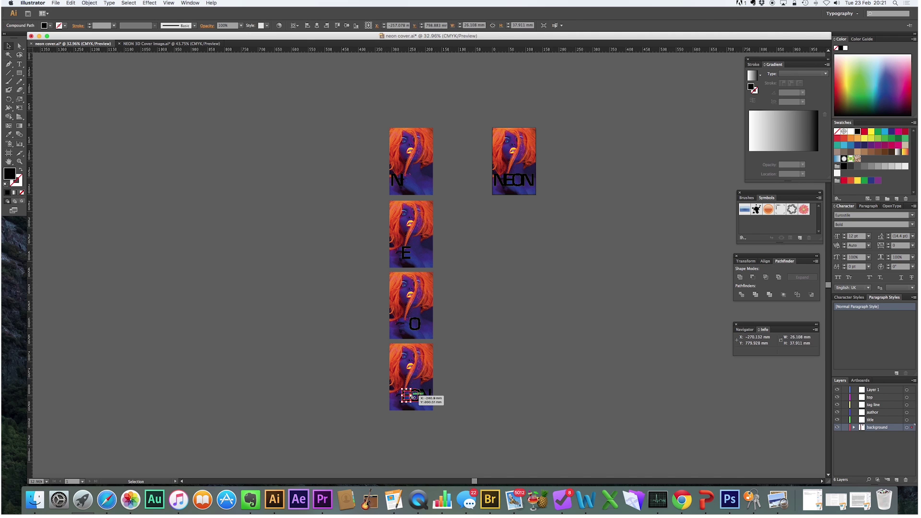
click(415, 394)
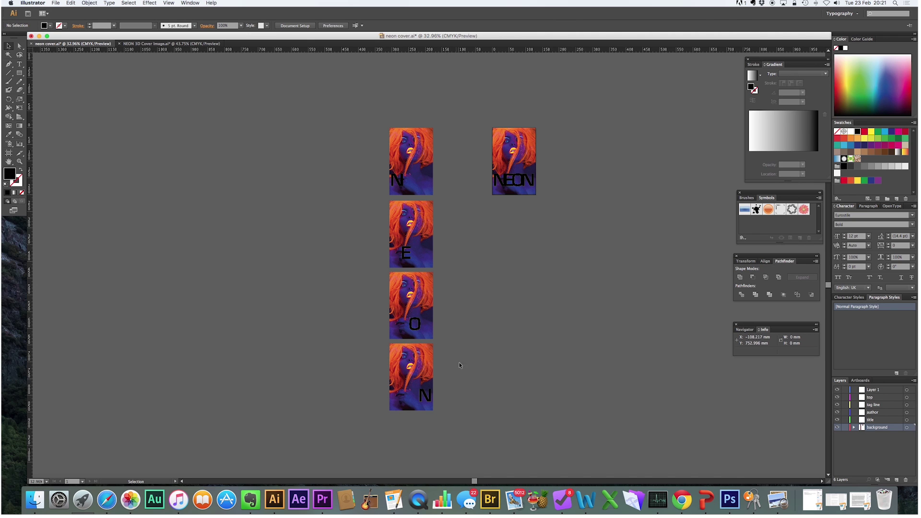
click(432, 243)
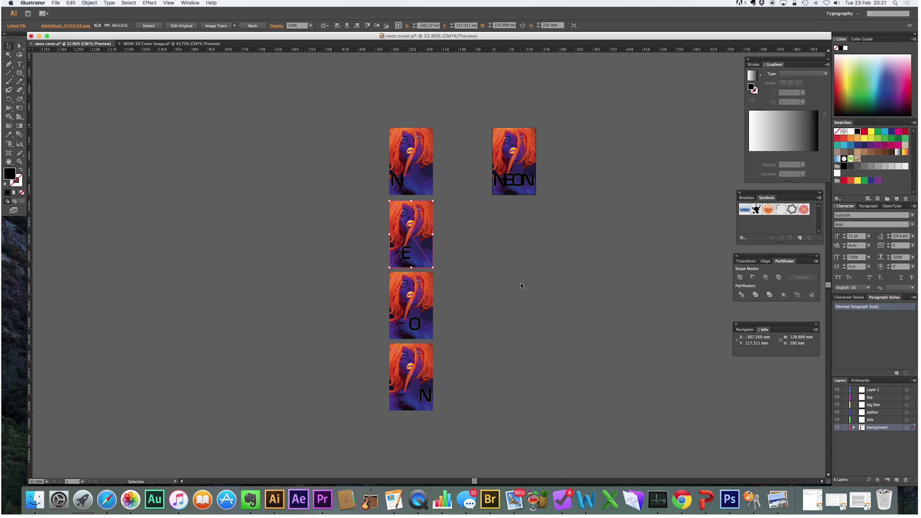
- Make clipping masks putting the first two photos inside their N and E letters
click(507, 283)
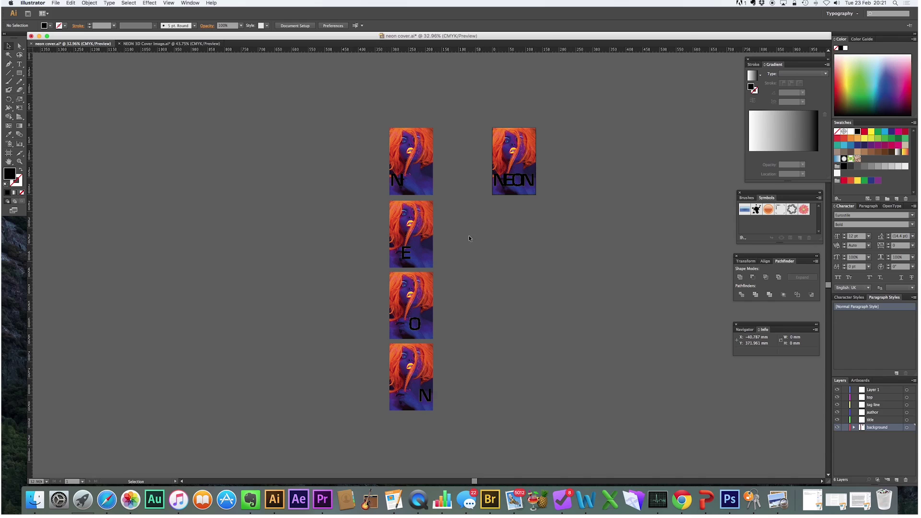
drag(329, 154, 342, 189)
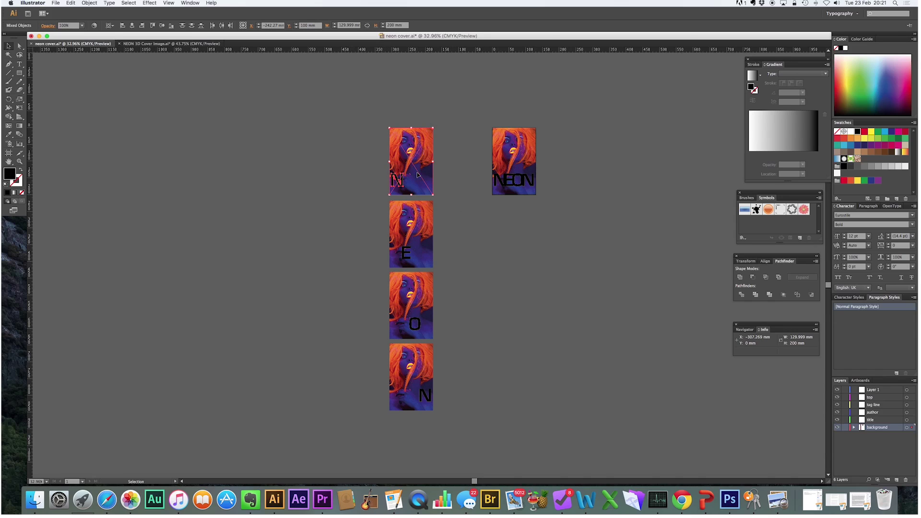
click(88, 3)
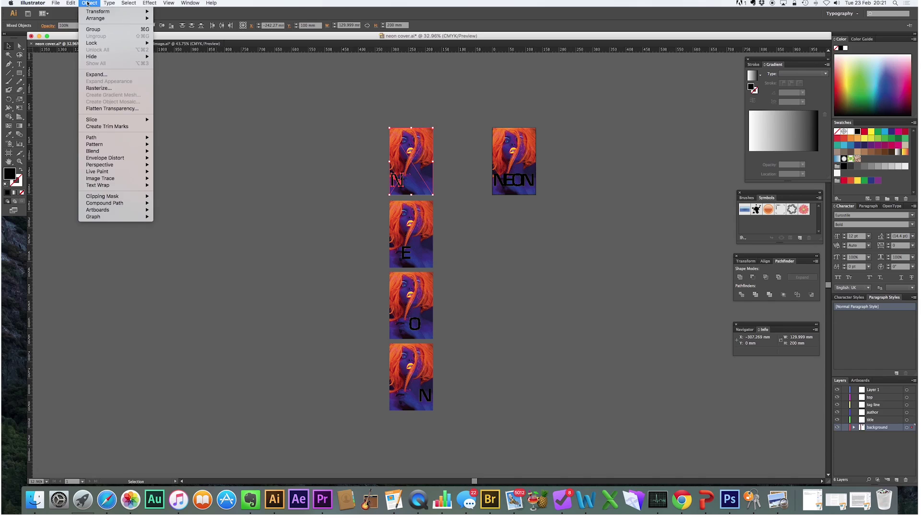
mouse_move(138, 196)
click(168, 197)
drag(453, 256, 350, 232)
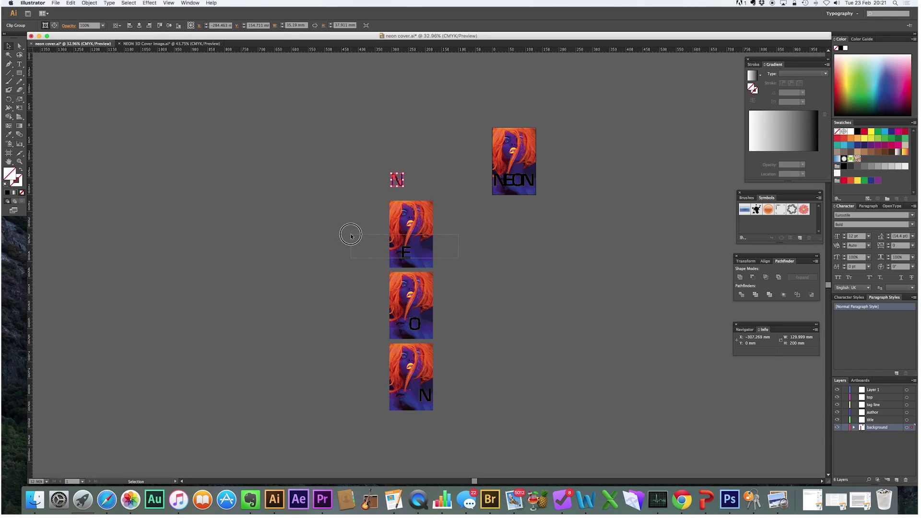
click(90, 3)
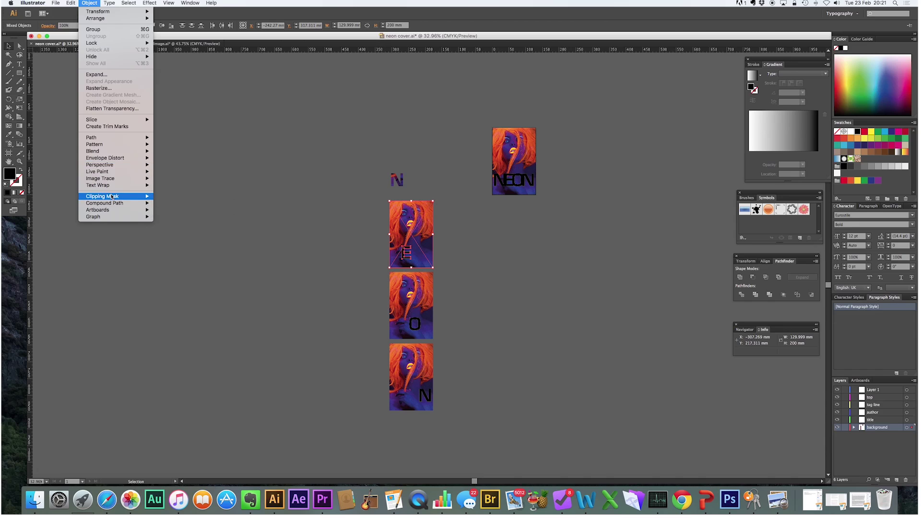
click(167, 196)
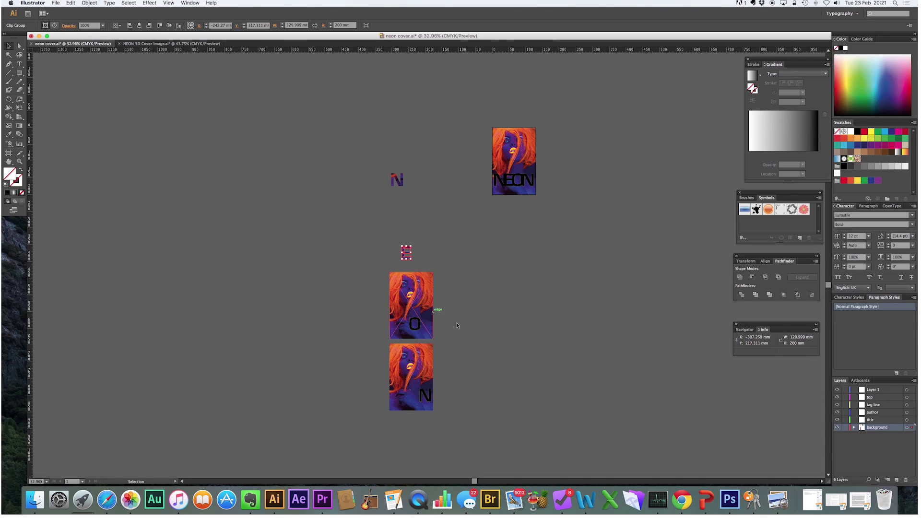
- Make clipping masks putting the remaining photos inside the O and final N
drag(434, 311, 344, 304)
click(89, 3)
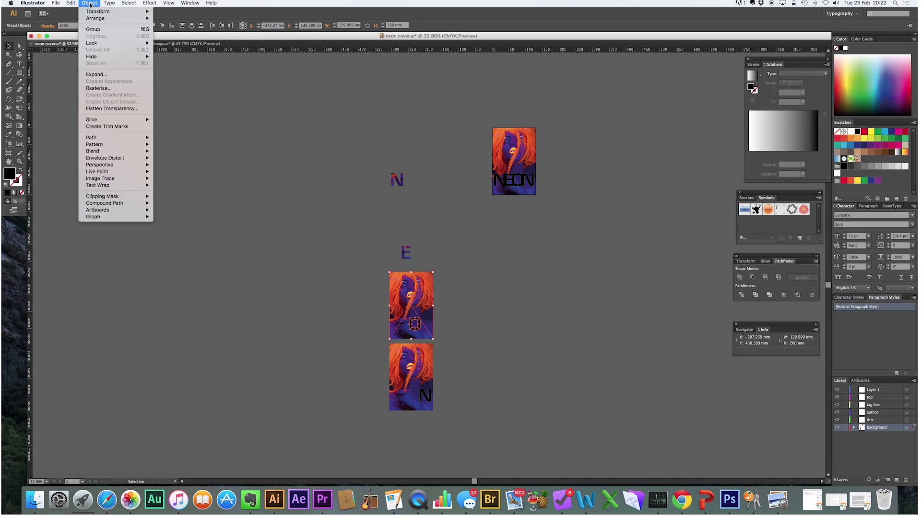
mouse_move(140, 197)
click(168, 196)
drag(454, 373, 367, 384)
click(90, 3)
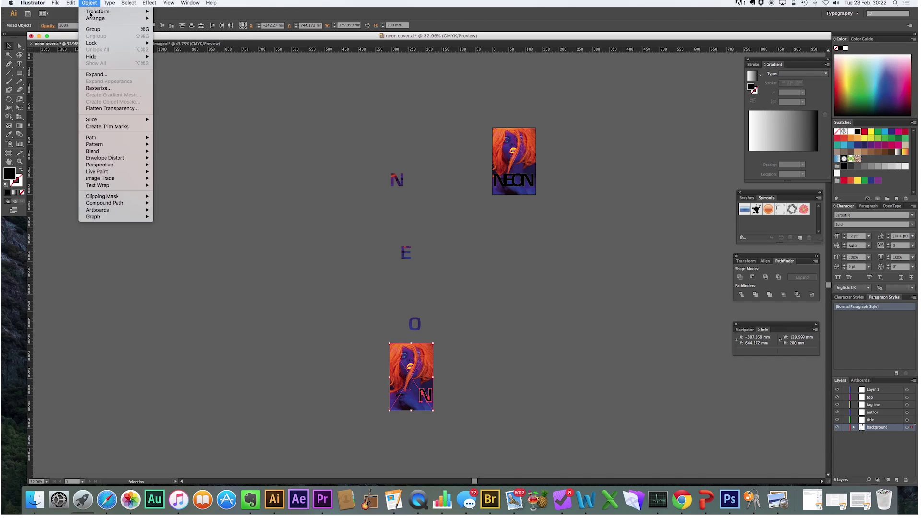
mouse_move(120, 196)
click(166, 197)
click(535, 283)
- Move the photo-filled E, O and N up beside the first N to spell NEON
drag(409, 251, 410, 178)
drag(419, 324, 419, 179)
drag(430, 397, 426, 180)
click(424, 211)
drag(378, 156, 447, 206)
- Place a copy of the black NEON title below the lettering and set its fill to white
click(8, 46)
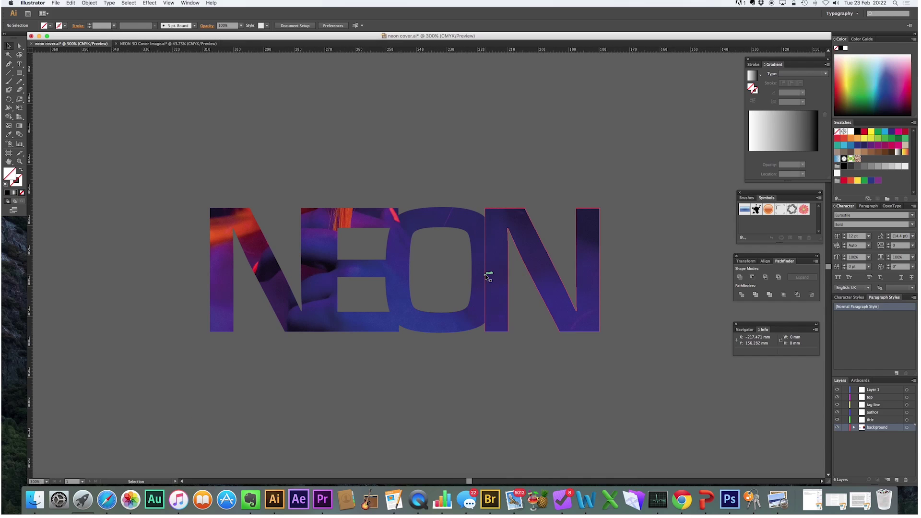
scroll(485, 274, down, 5)
drag(687, 263, 513, 317)
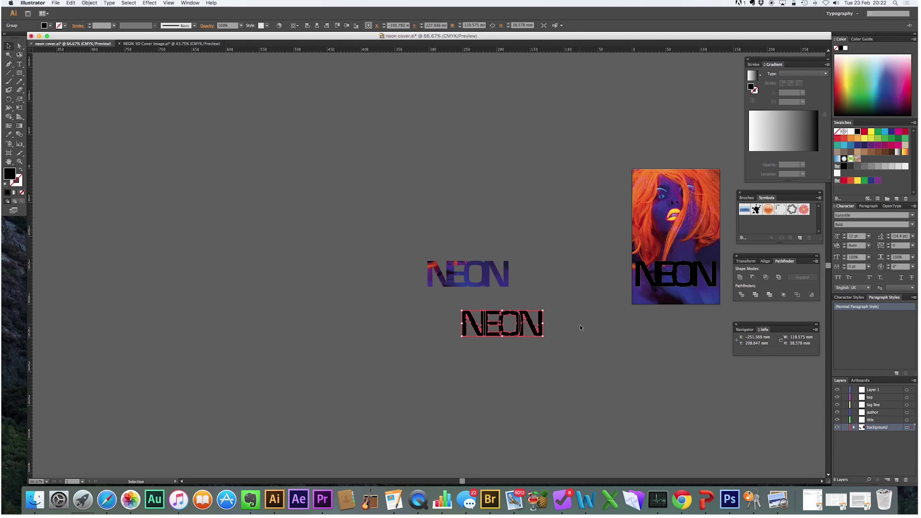
click(844, 49)
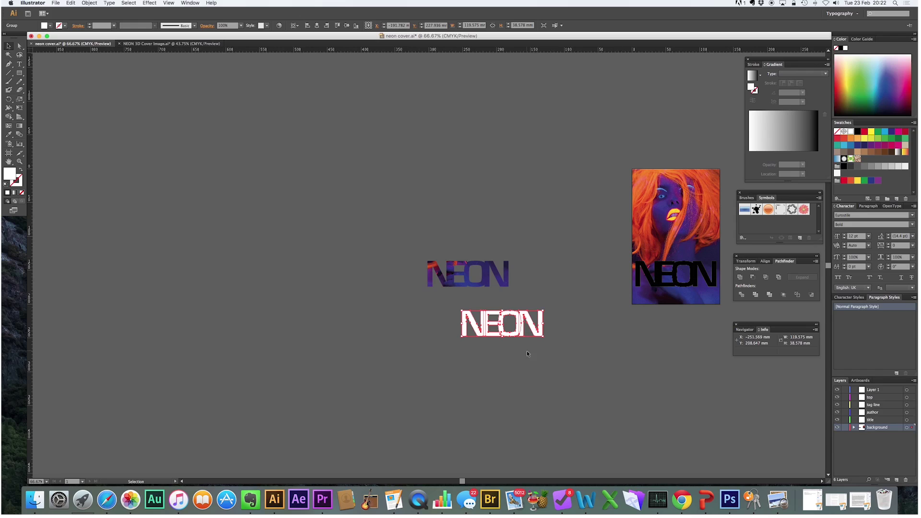
- Apply a 14.5-pixel Gaussian Blur to the white NEON copy for a glow
click(155, 4)
mouse_move(176, 95)
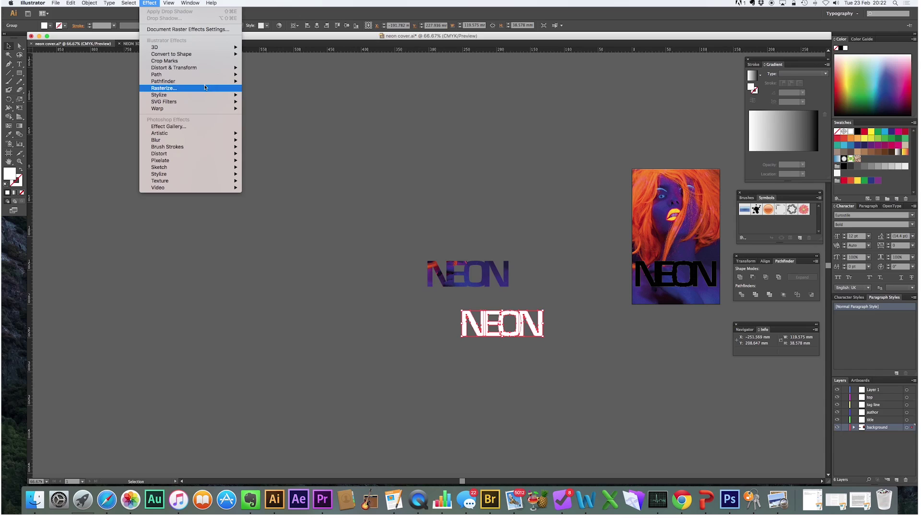
mouse_move(188, 134)
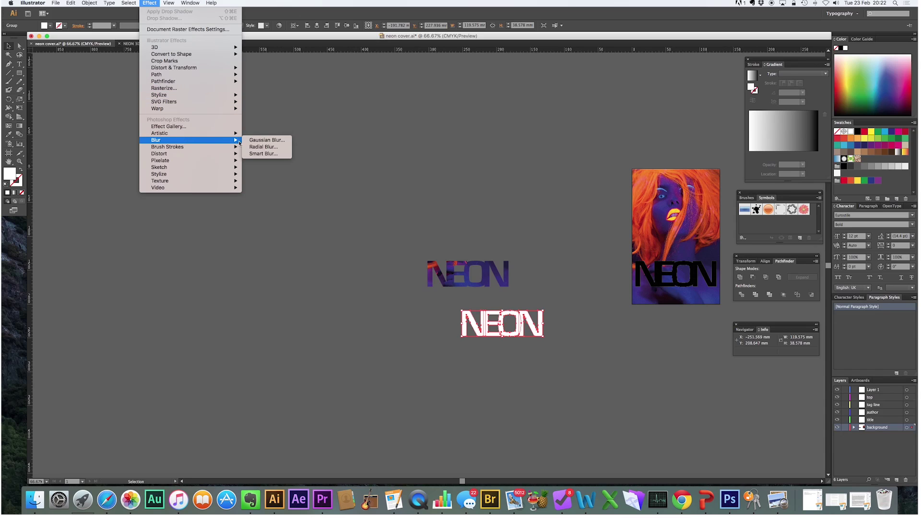
click(263, 140)
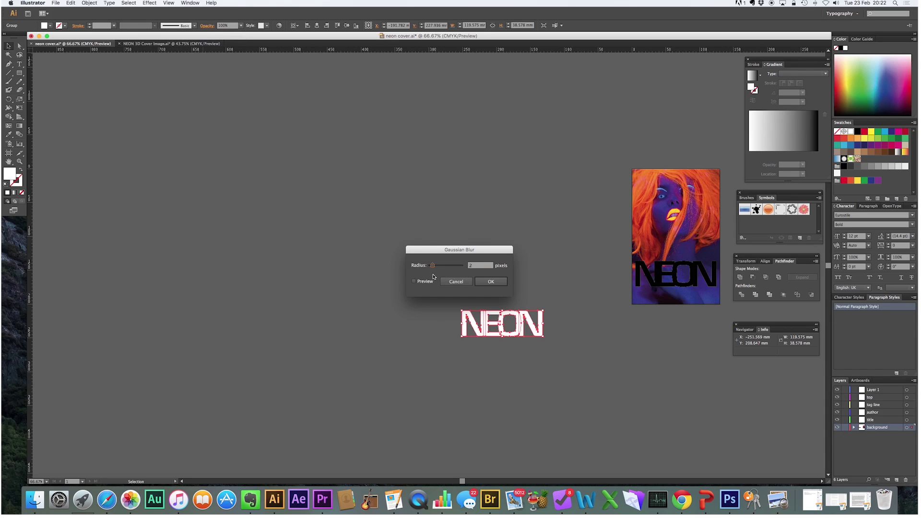
drag(433, 267, 620, 364)
click(645, 389)
click(549, 292)
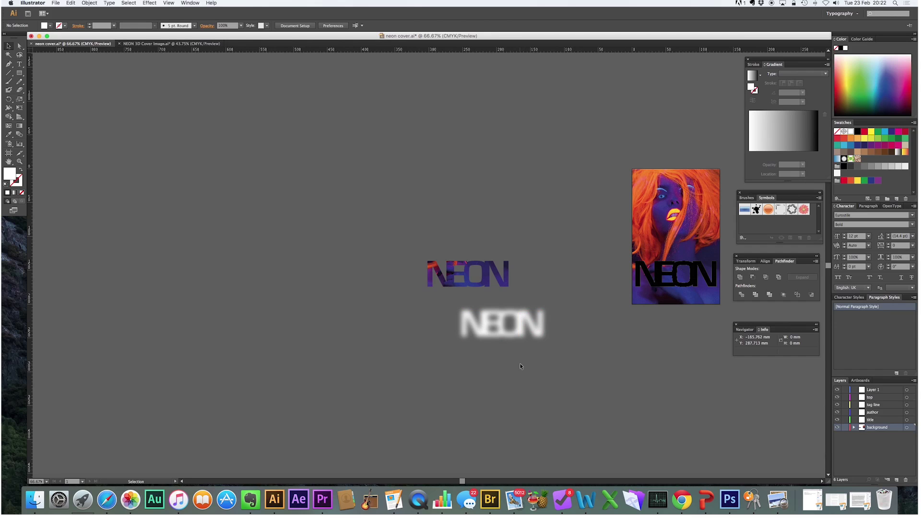
click(540, 331)
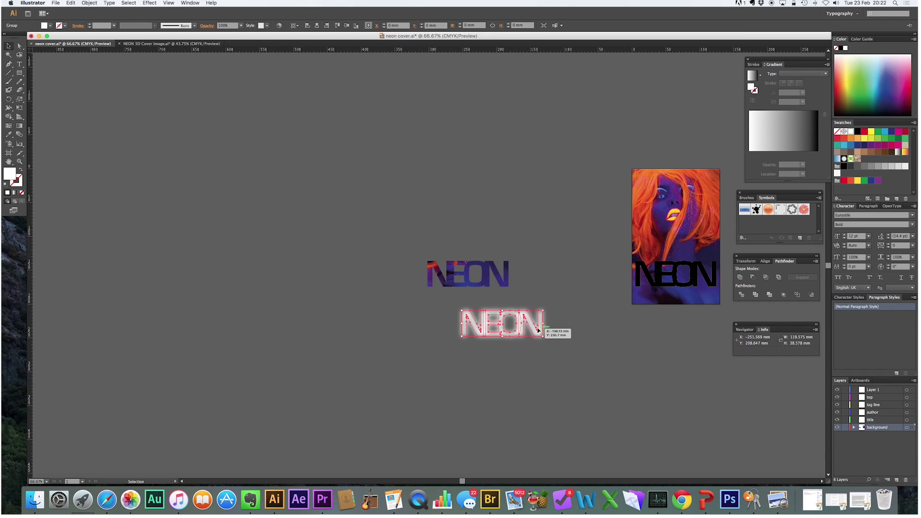
- Ungroup the white NEON letters and reapply the last effect to blur them into a glow
click(85, 4)
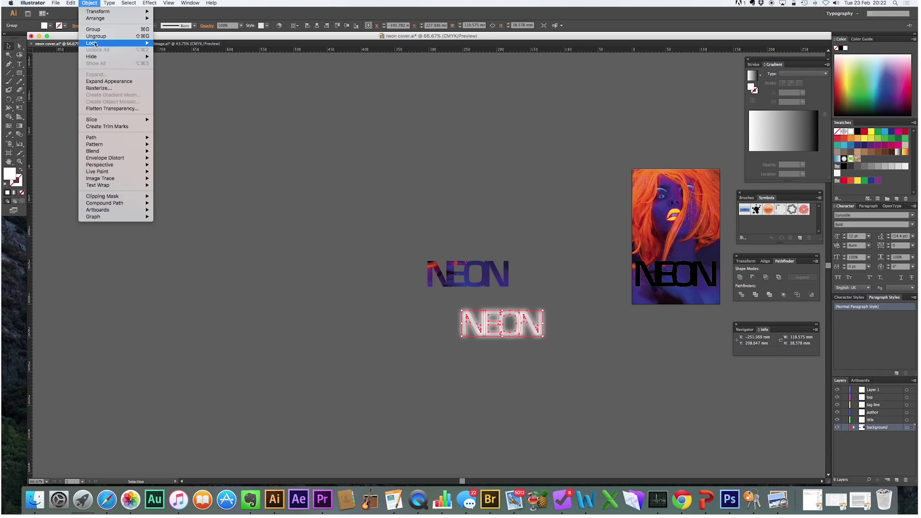
click(96, 36)
click(358, 309)
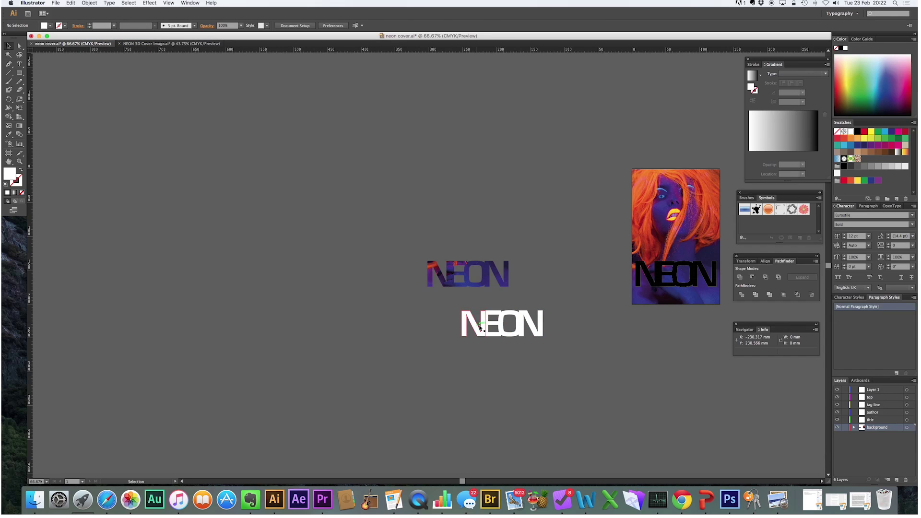
click(503, 332)
drag(570, 338, 449, 305)
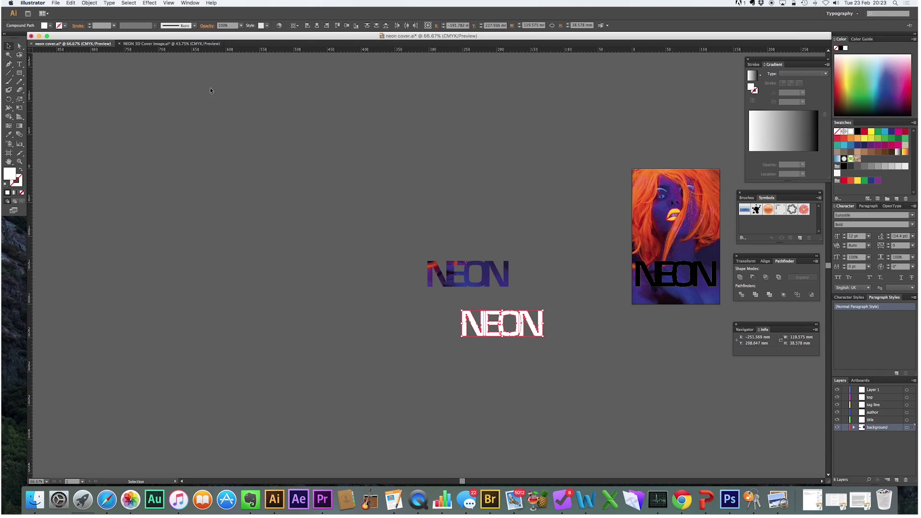
click(150, 3)
click(158, 14)
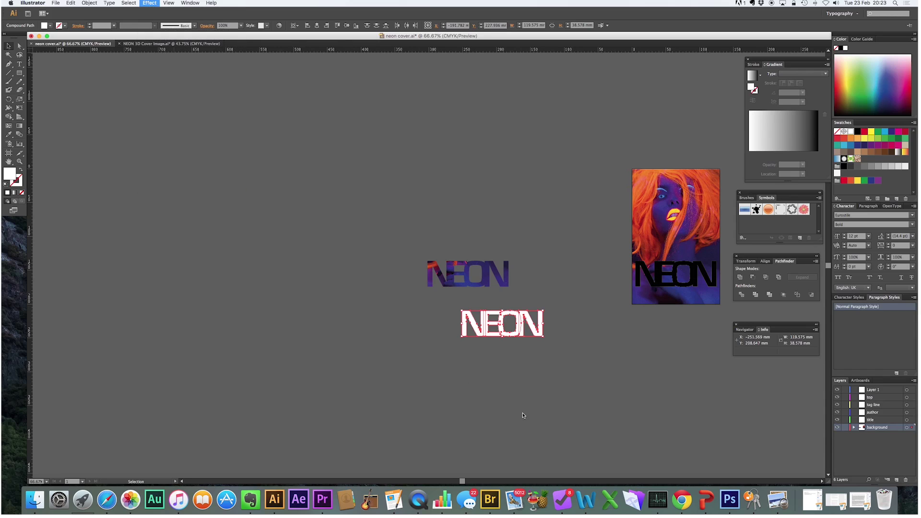
- Send the blurred white letters to the back of the stacking order
click(534, 377)
click(467, 319)
drag(595, 351, 388, 304)
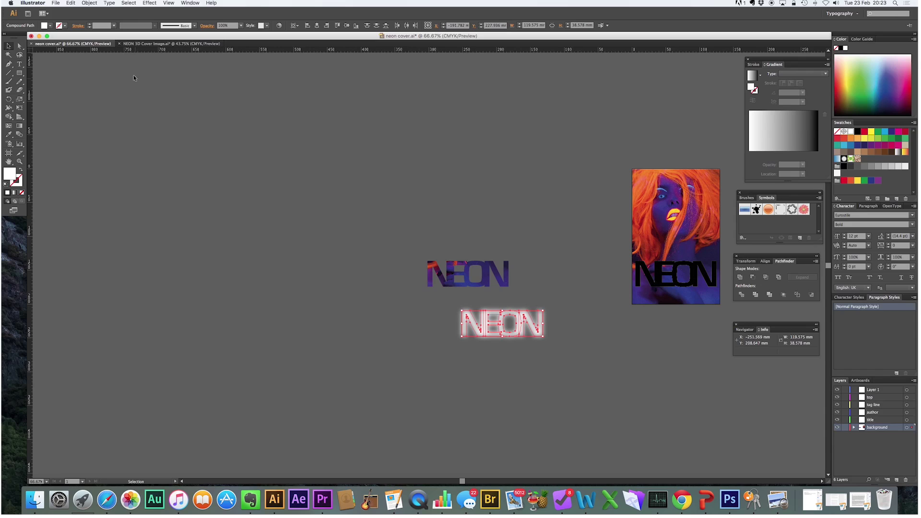
click(89, 3)
mouse_move(111, 18)
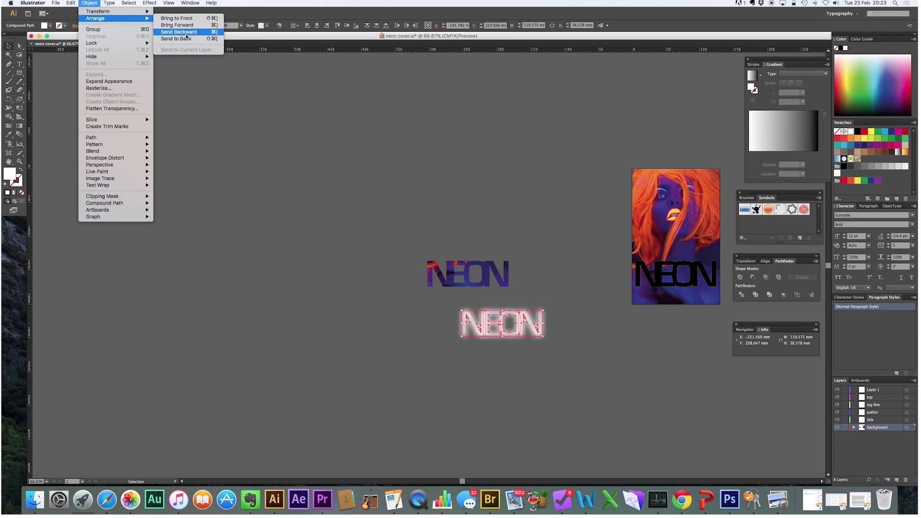
click(183, 39)
click(630, 370)
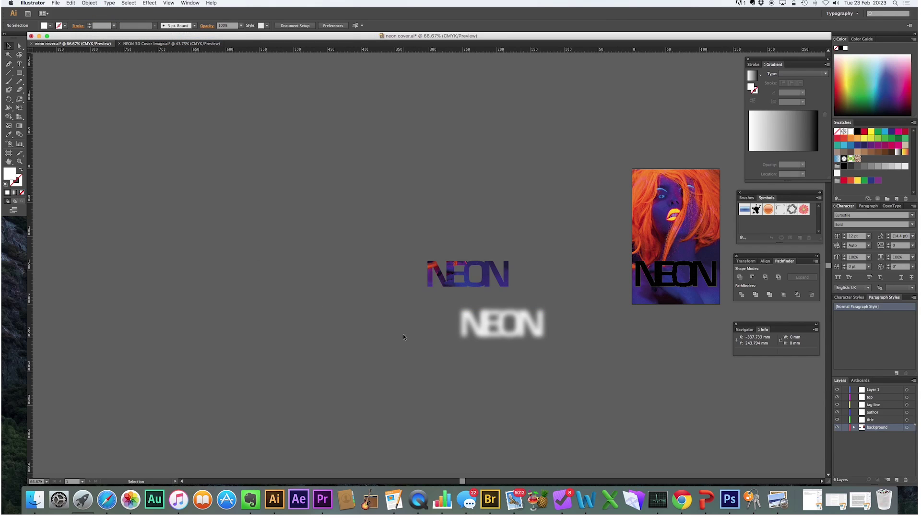
- Zoom in and drag each blurred letter (N, E, O, N) behind its photo-filled match
key(z)
drag(411, 260, 548, 359)
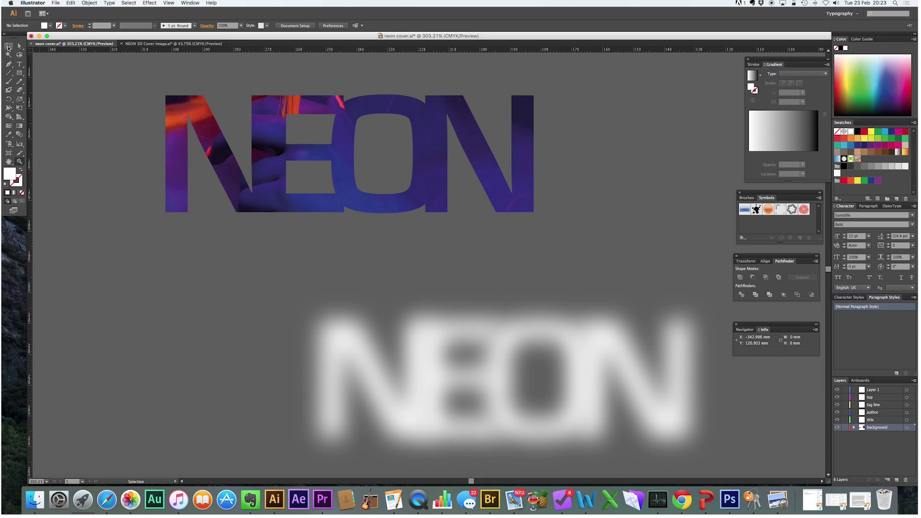
click(340, 322)
drag(339, 321, 199, 110)
drag(426, 363, 272, 136)
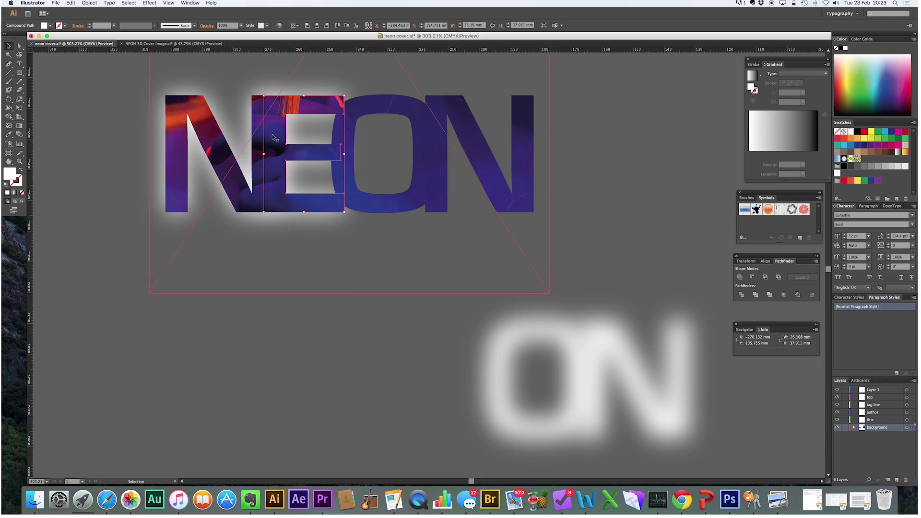
drag(528, 297, 397, 97)
drag(596, 316, 446, 99)
click(687, 255)
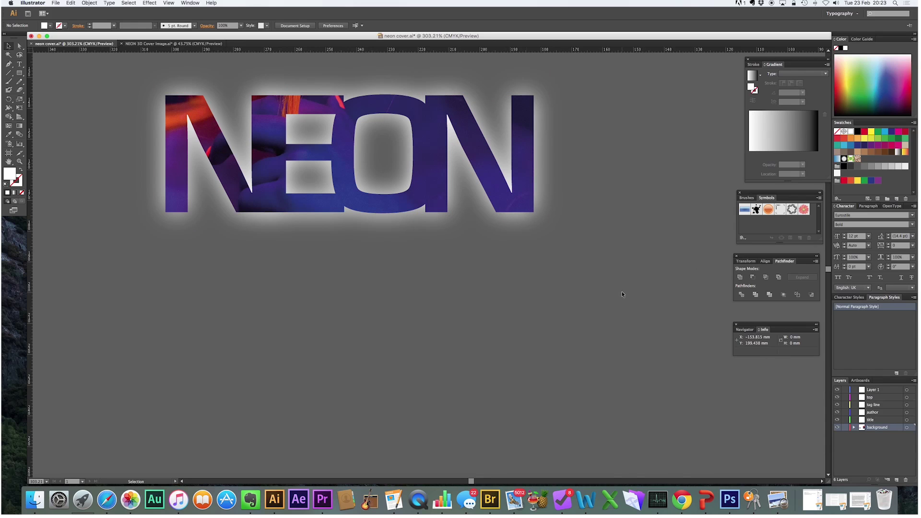
- Group the last N and the O each with its glow copy
click(509, 179)
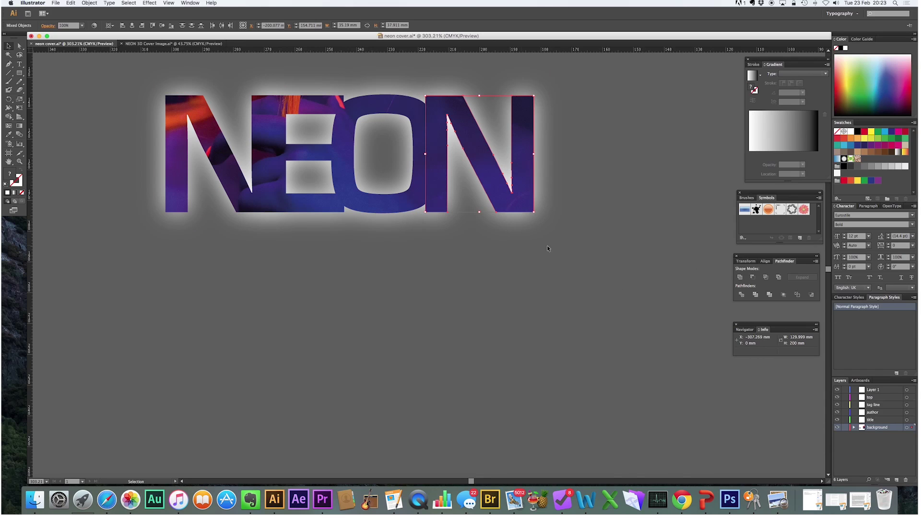
click(569, 263)
click(494, 167)
click(89, 3)
click(96, 30)
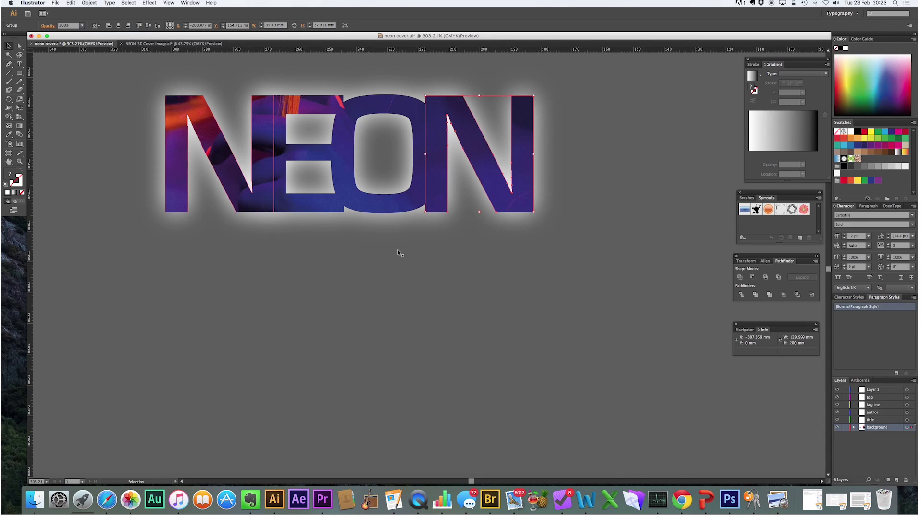
click(379, 200)
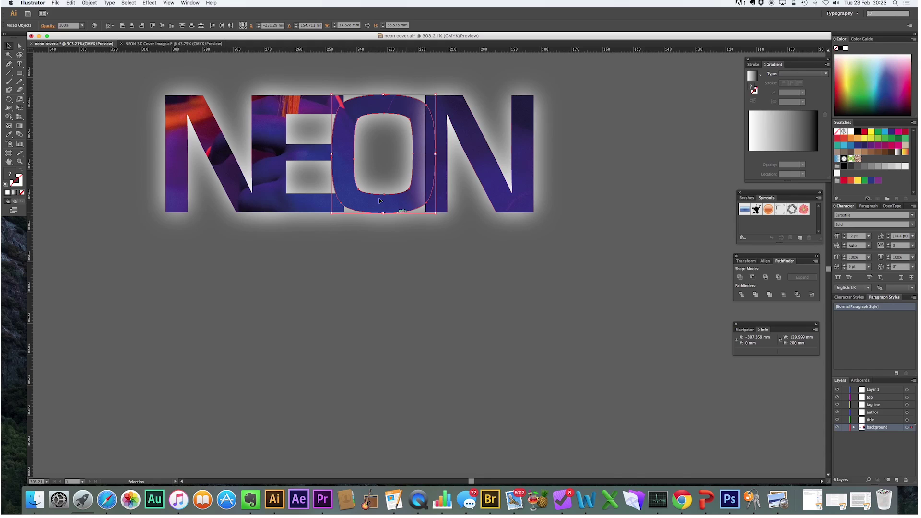
click(89, 2)
click(96, 29)
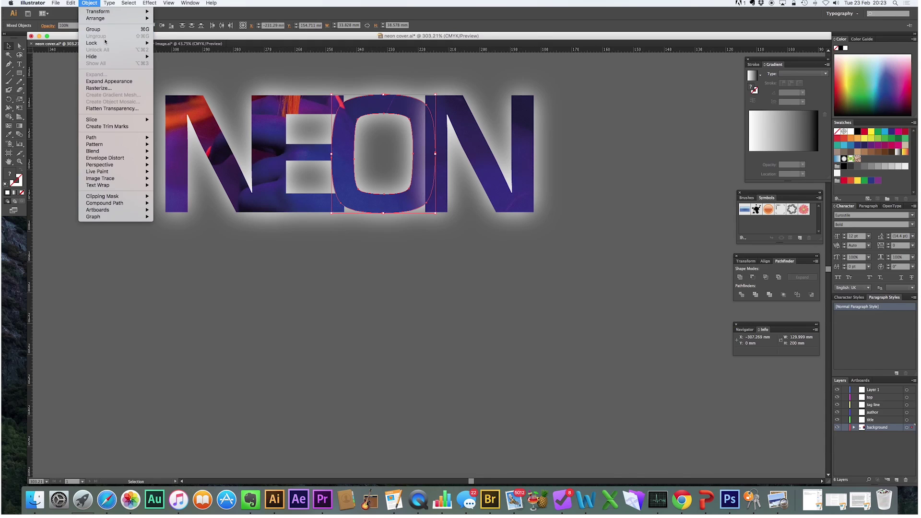
- Group the E and the first N each with its glow copy
click(318, 242)
click(292, 186)
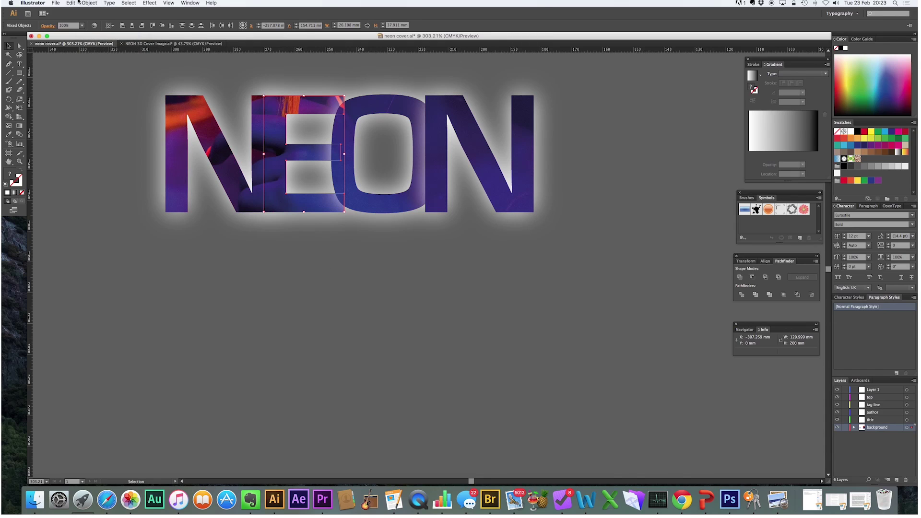
click(88, 4)
click(95, 29)
click(177, 217)
drag(176, 217, 94, 120)
click(94, 3)
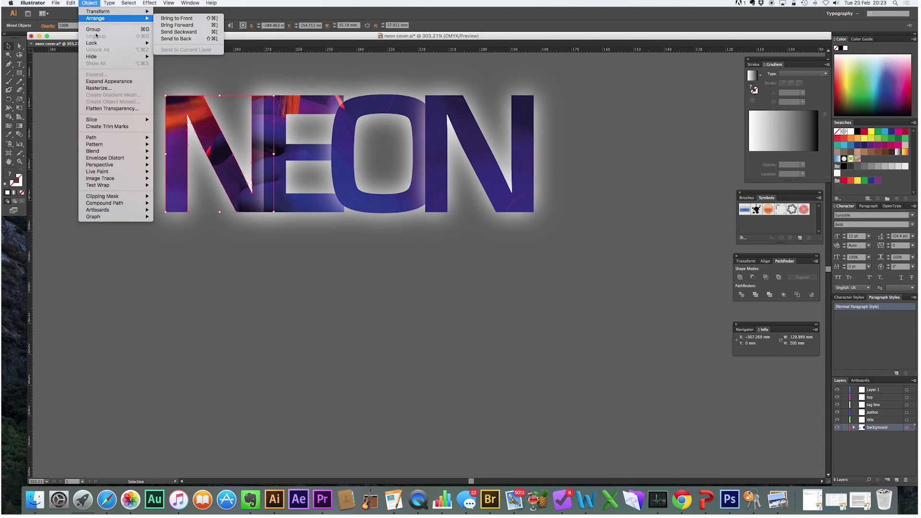
click(96, 30)
- Bring the last N group, then the O group, to the front
drag(572, 205, 527, 192)
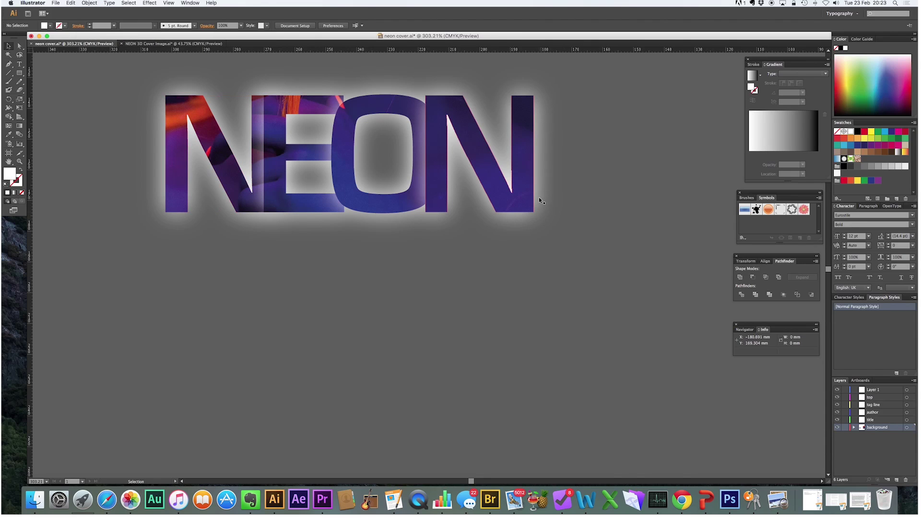
click(129, 3)
click(175, 19)
click(391, 214)
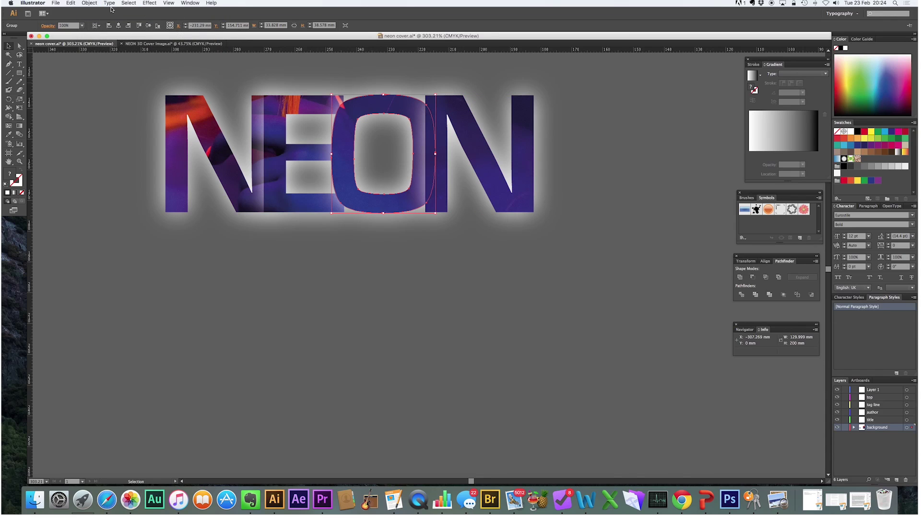
click(89, 3)
click(176, 19)
- Bring the E group, then the first N group, to the front
click(306, 210)
click(89, 3)
mouse_move(97, 21)
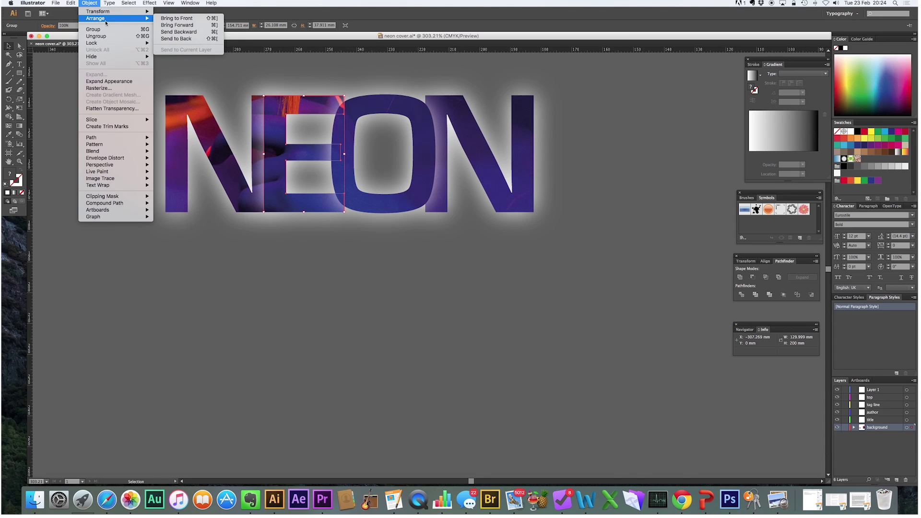
click(177, 18)
click(197, 144)
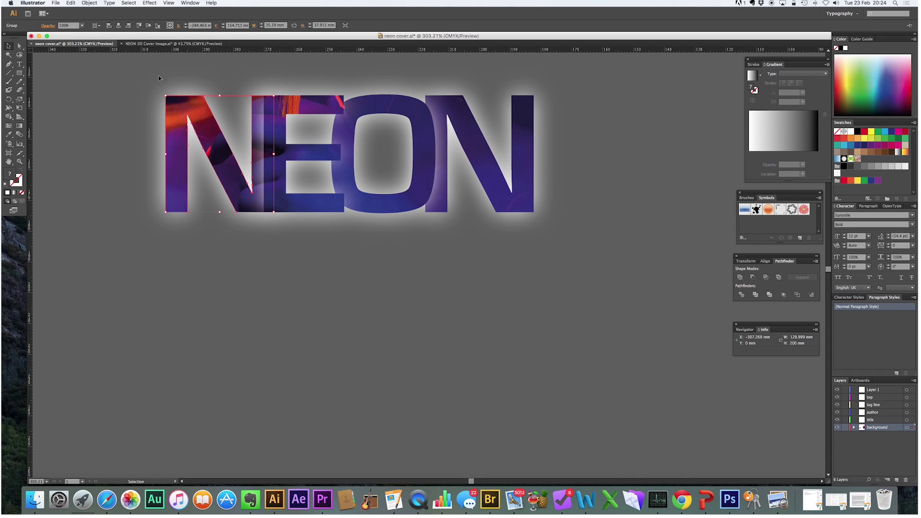
click(89, 3)
mouse_move(98, 21)
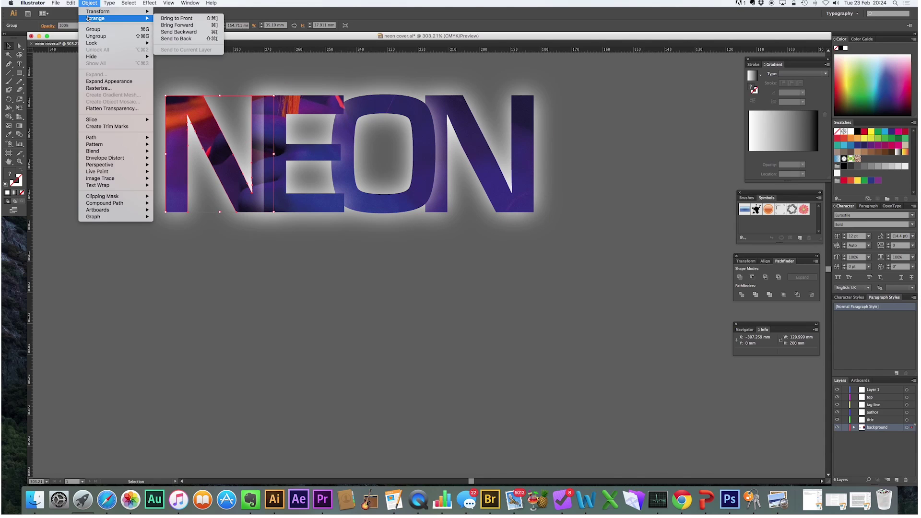
click(176, 19)
click(551, 294)
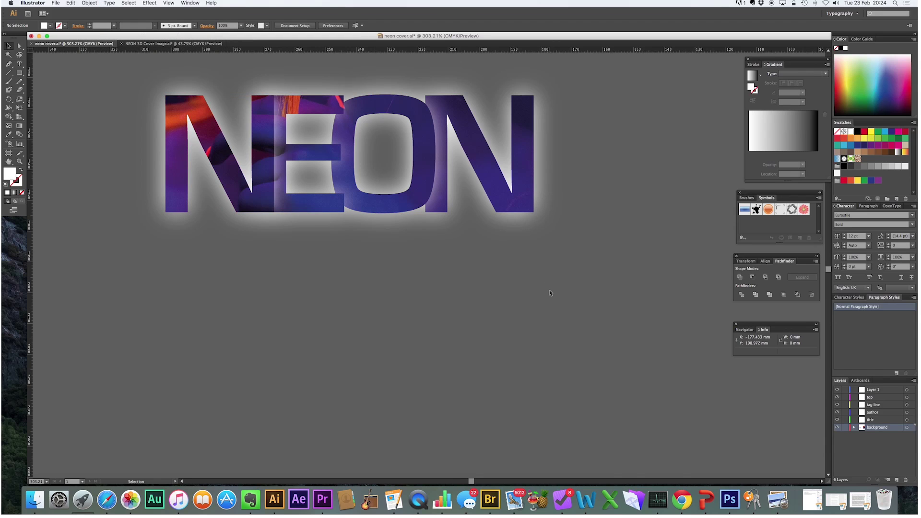
scroll(549, 289, down, 5)
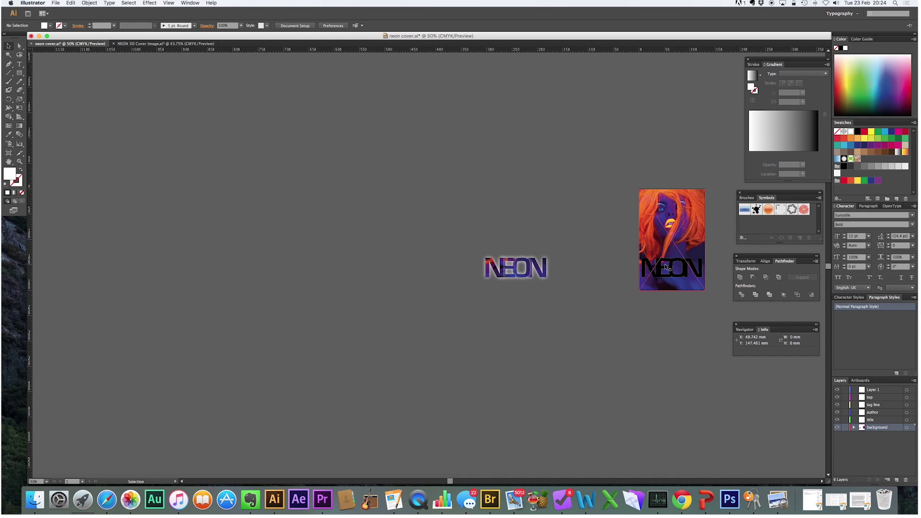
- Move the black NEON title aside and group all the glowing NEON letters
drag(665, 269, 409, 268)
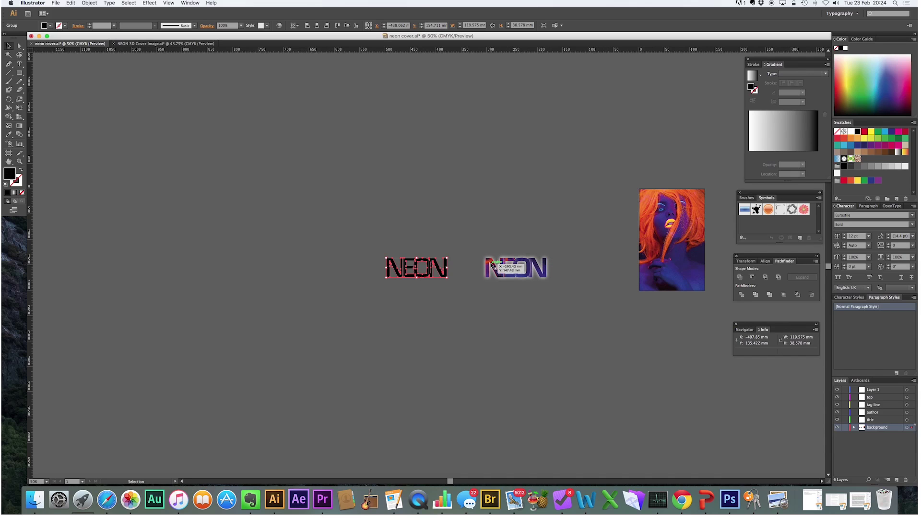
click(491, 263)
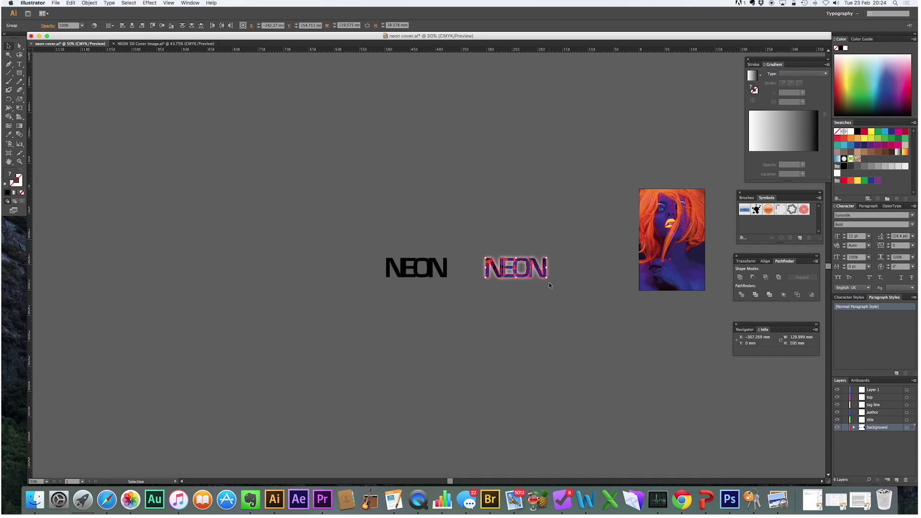
click(96, 4)
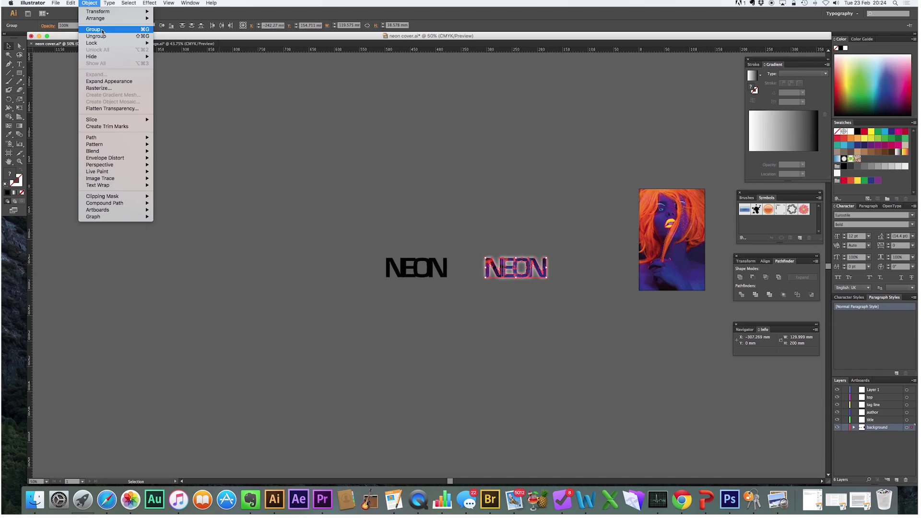
click(96, 30)
- Place the grouped glowing NEON title onto the poster and zoom in on it
drag(511, 272, 666, 273)
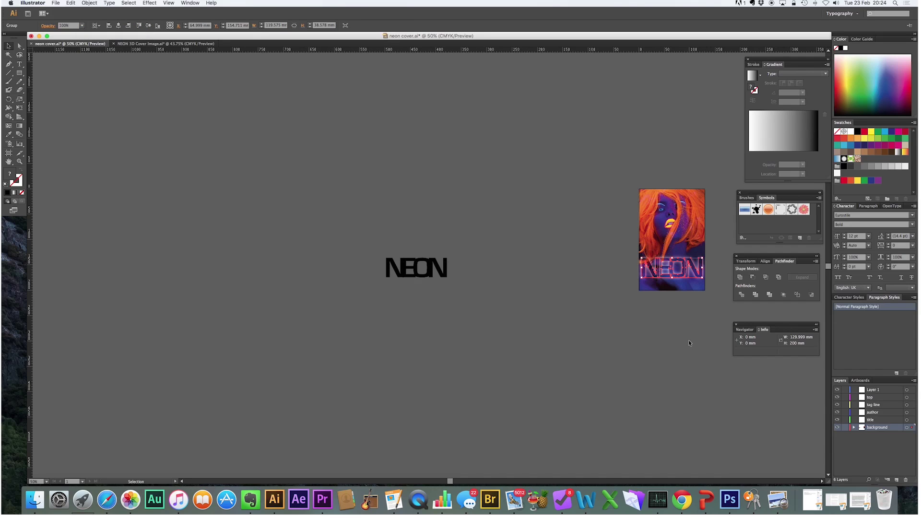
click(453, 132)
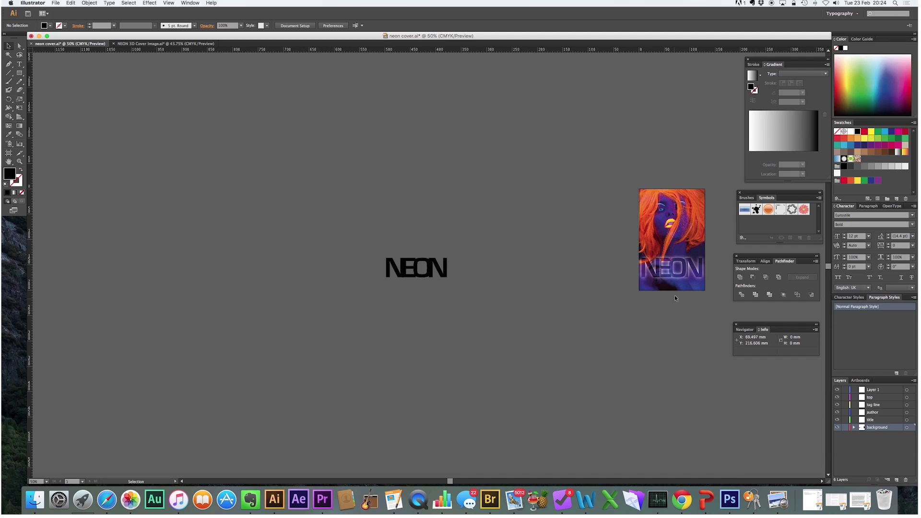
click(674, 266)
key(z)
drag(711, 291, 711, 291)
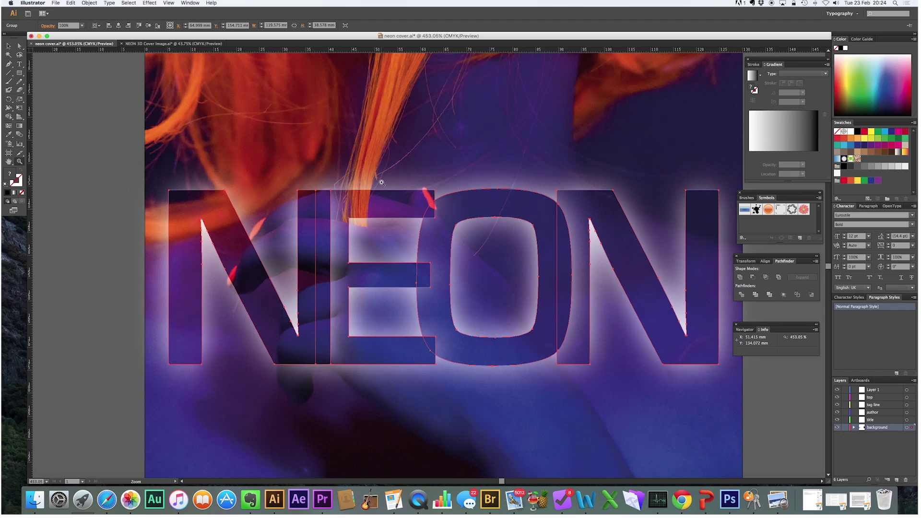
- Select the background photo and toggle the background layer's visibility off and back on
click(9, 47)
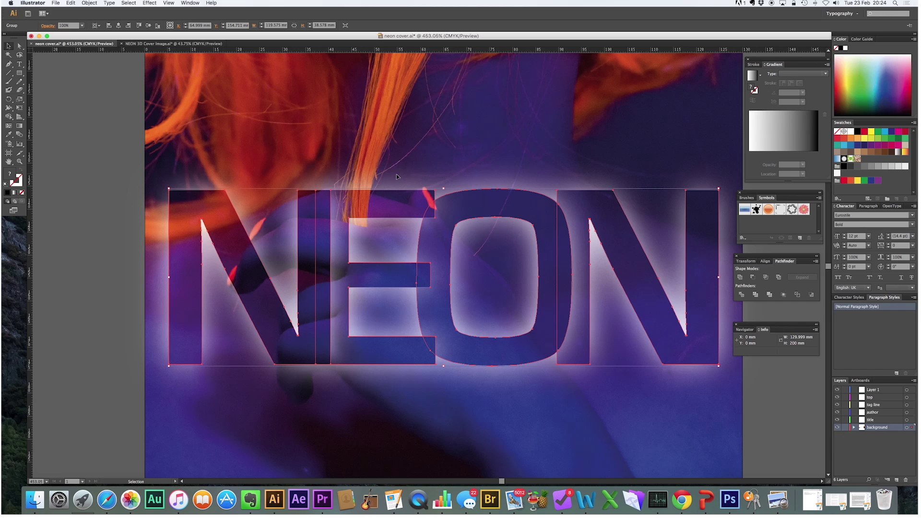
scroll(537, 221, down, 2)
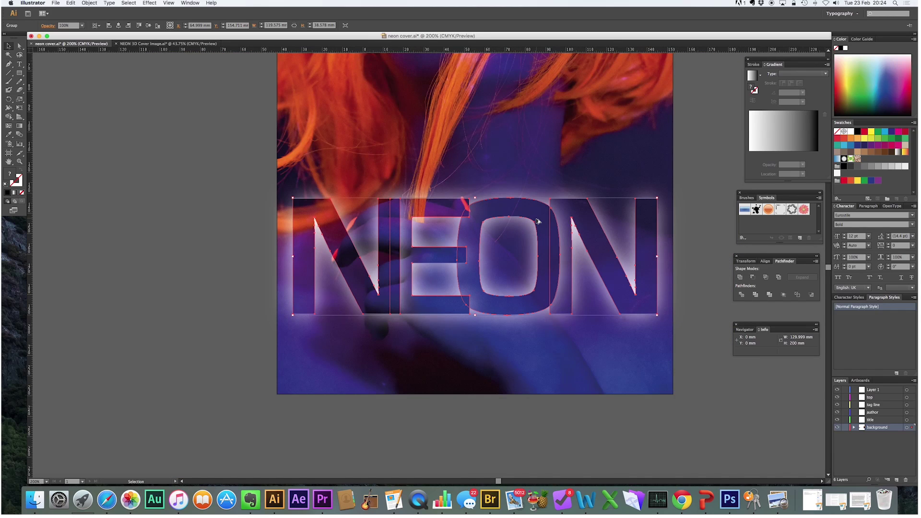
scroll(537, 221, down, 1)
click(668, 229)
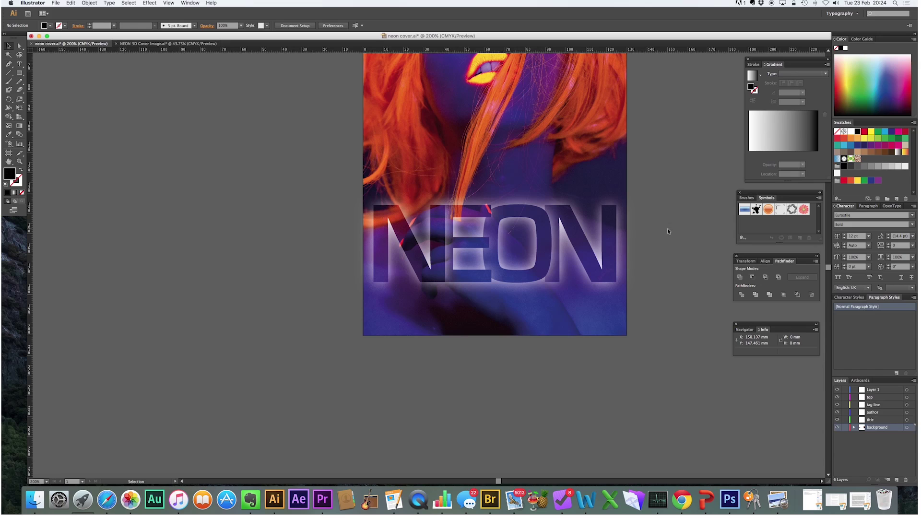
click(553, 158)
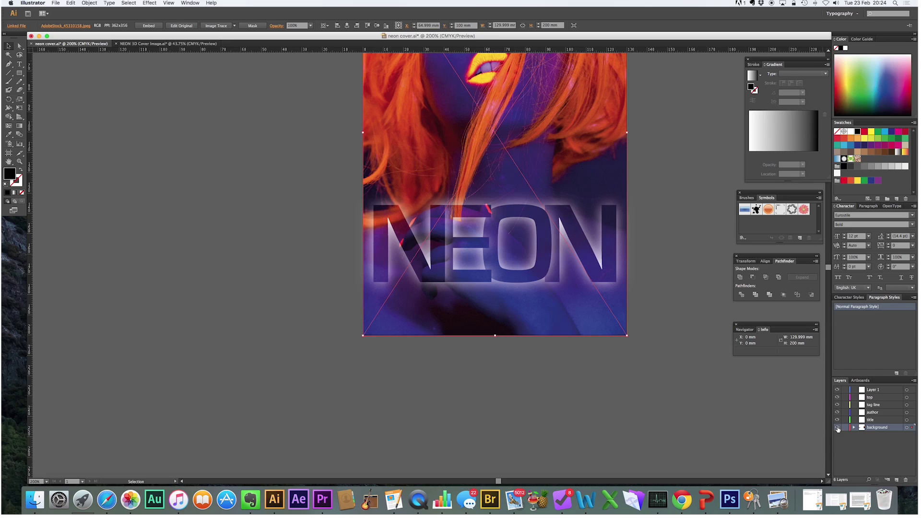
click(837, 427)
click(838, 428)
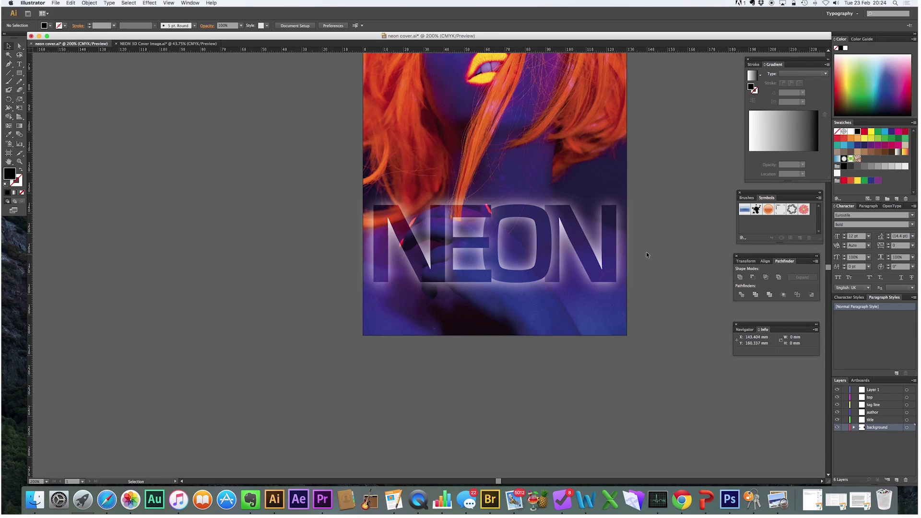
- Move the NEON lettering group onto the title layer
click(557, 220)
drag(912, 428, 913, 420)
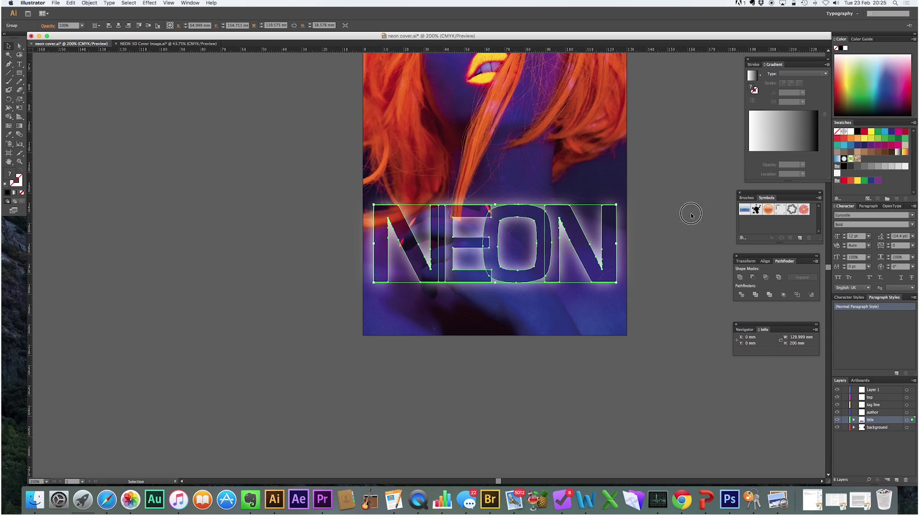
click(691, 211)
click(20, 63)
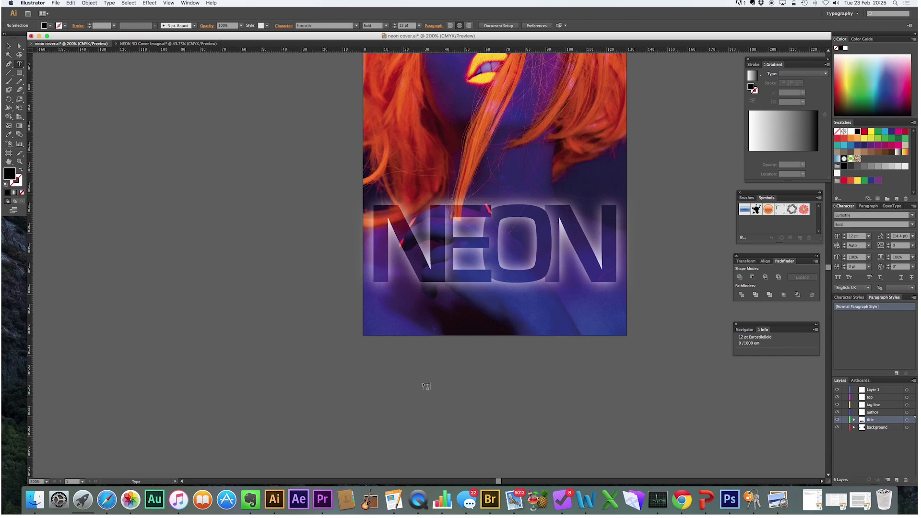
- Add the author's name in large type above NEON and move it to the author layer
click(433, 380)
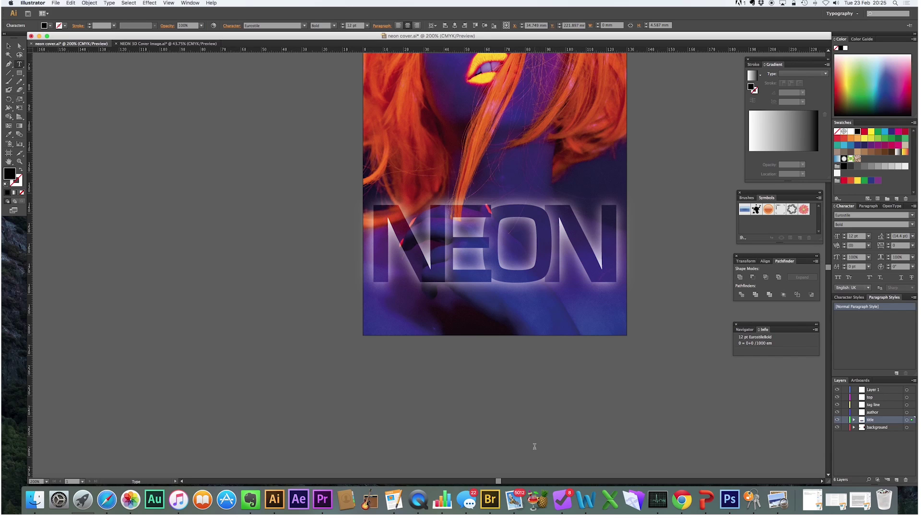
click(8, 46)
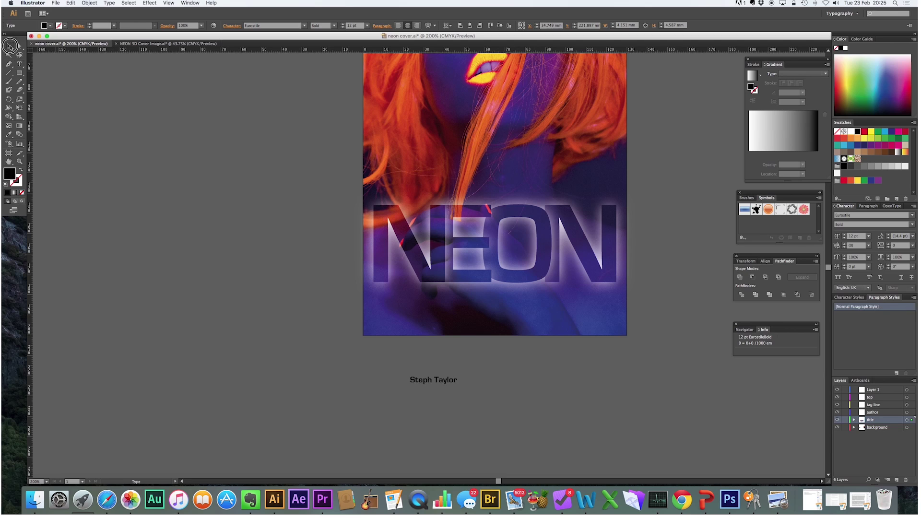
drag(458, 385, 545, 415)
drag(512, 380, 584, 174)
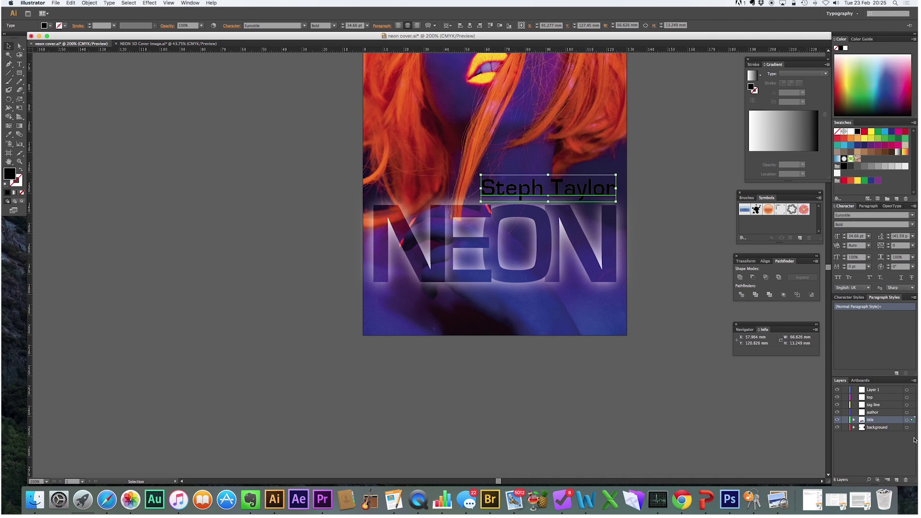
drag(913, 414, 912, 412)
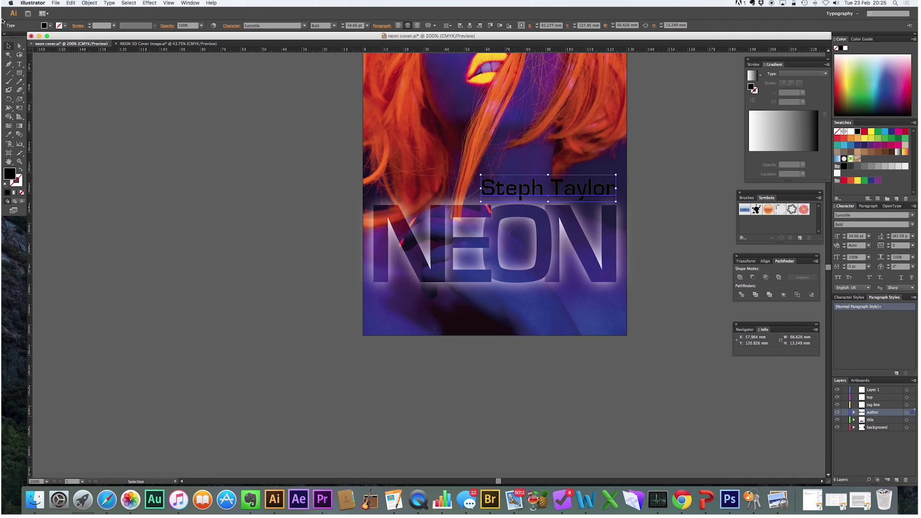
click(19, 64)
click(473, 361)
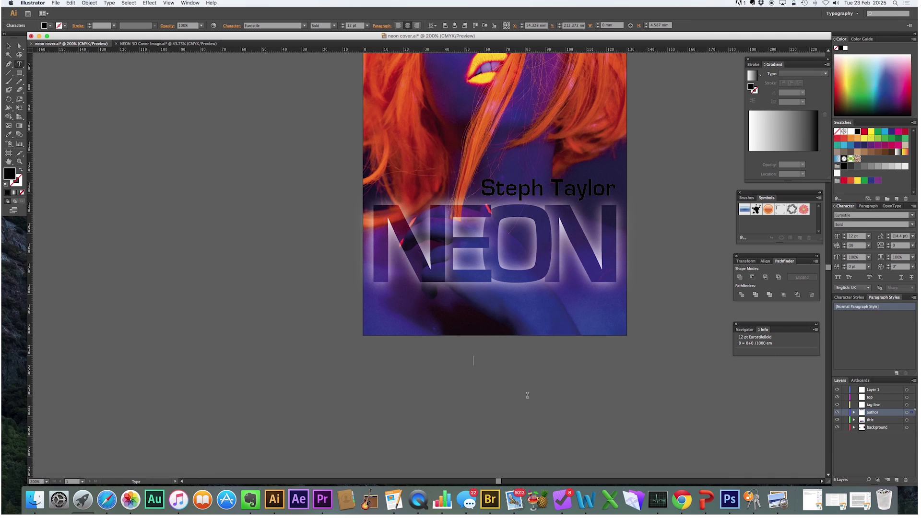
- Type 'Cyborg evolution' and enlarge it onto the cover beneath NEON
text(Cyborg evolution)
click(9, 46)
drag(505, 365, 507, 303)
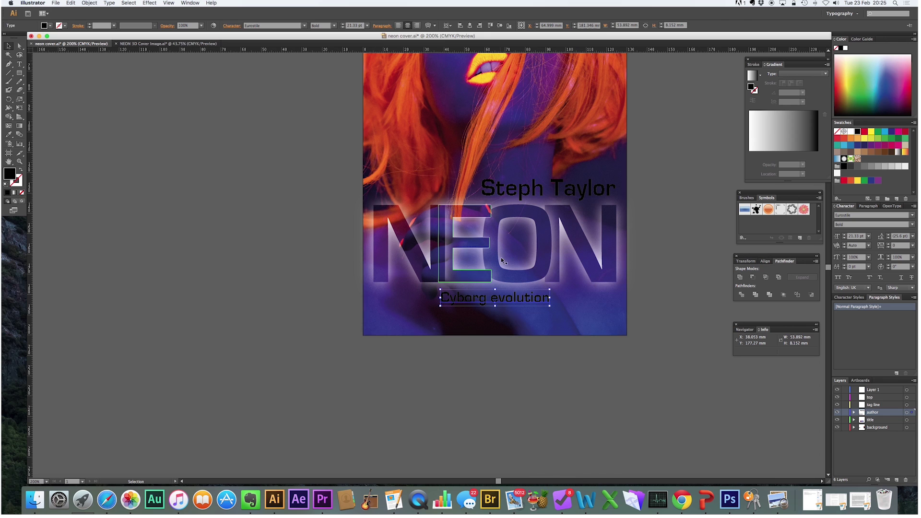
- Move the Cyborg evolution text onto the tag line layer
click(534, 363)
click(519, 306)
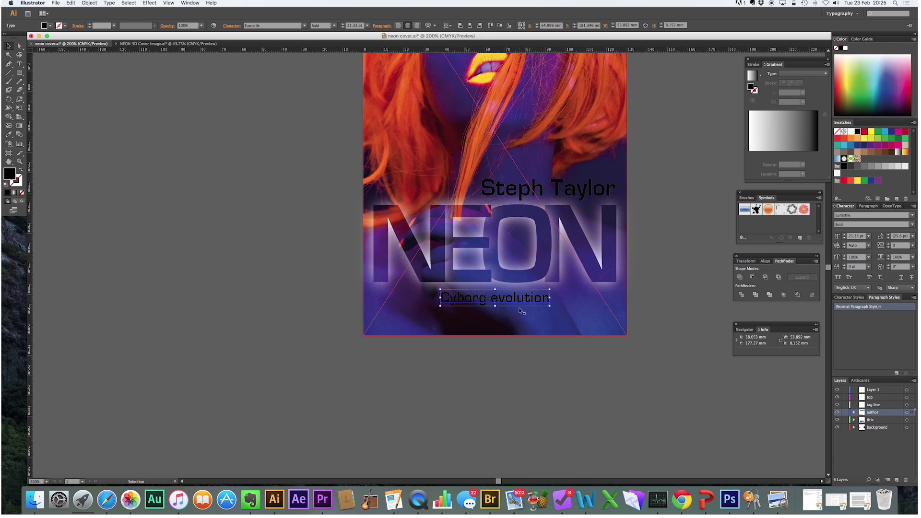
scroll(528, 310, up, 5)
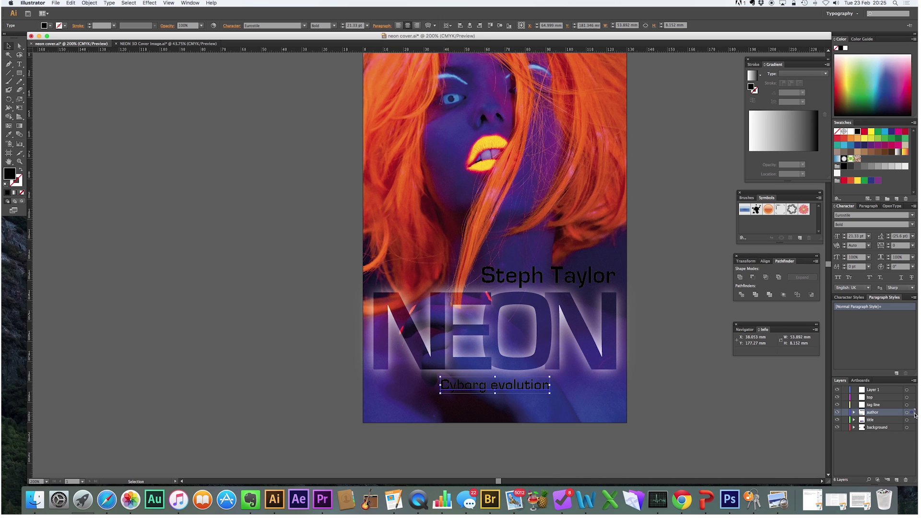
drag(913, 414, 912, 405)
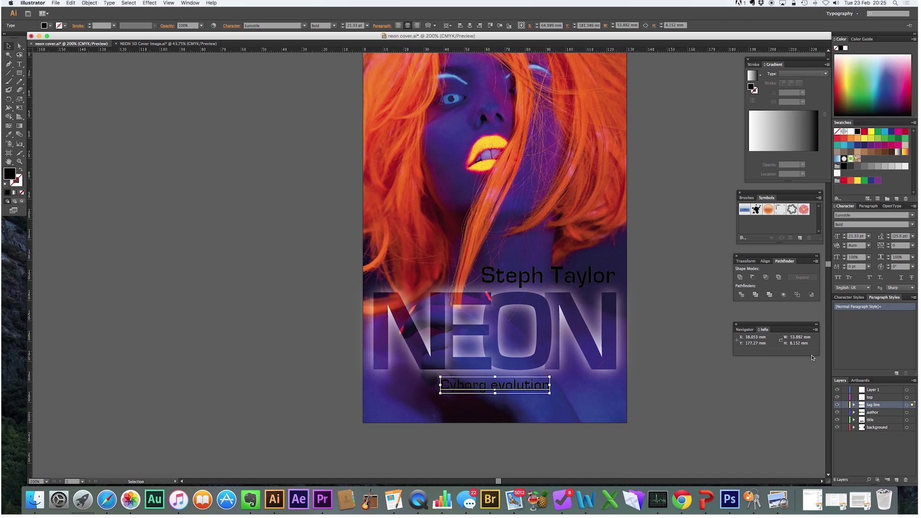
click(19, 63)
click(119, 131)
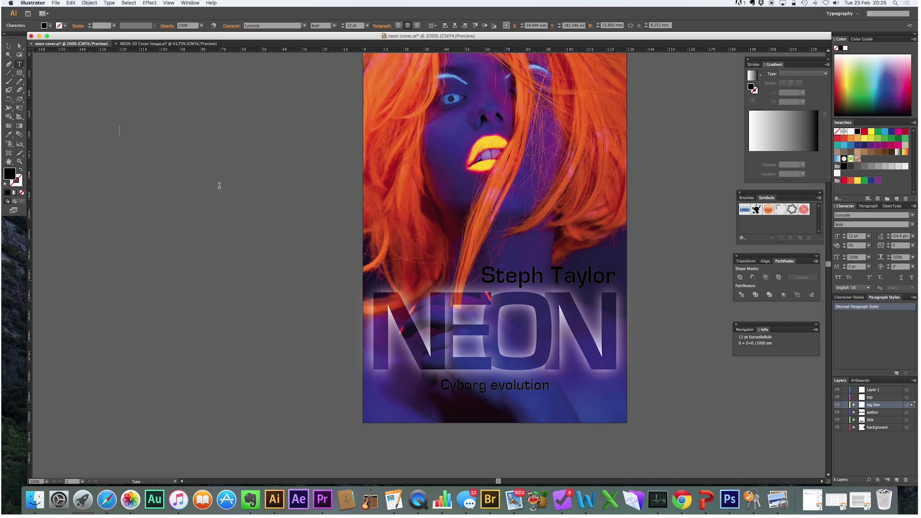
- Add 'The Interantional Best Seller' at double size across the top of the cover
text(The Interantional Best Seller)
key(Escape)
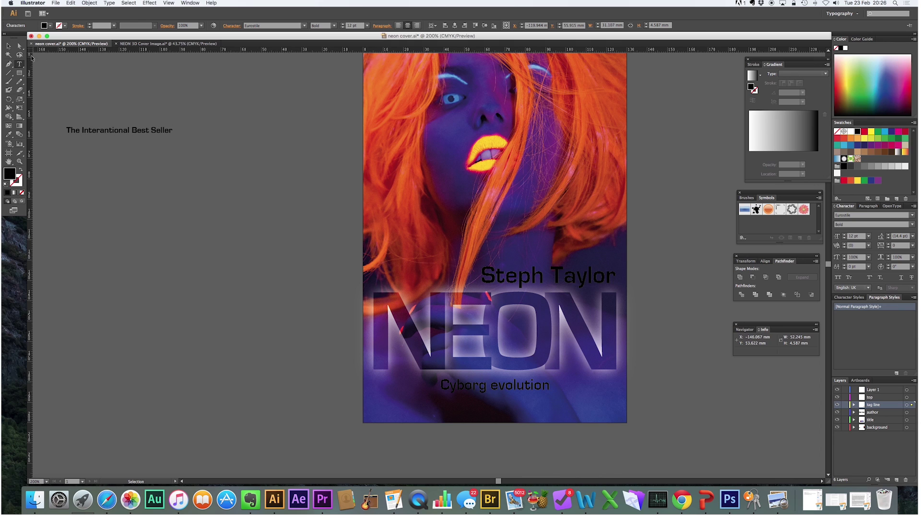
scroll(292, 146, up, 3)
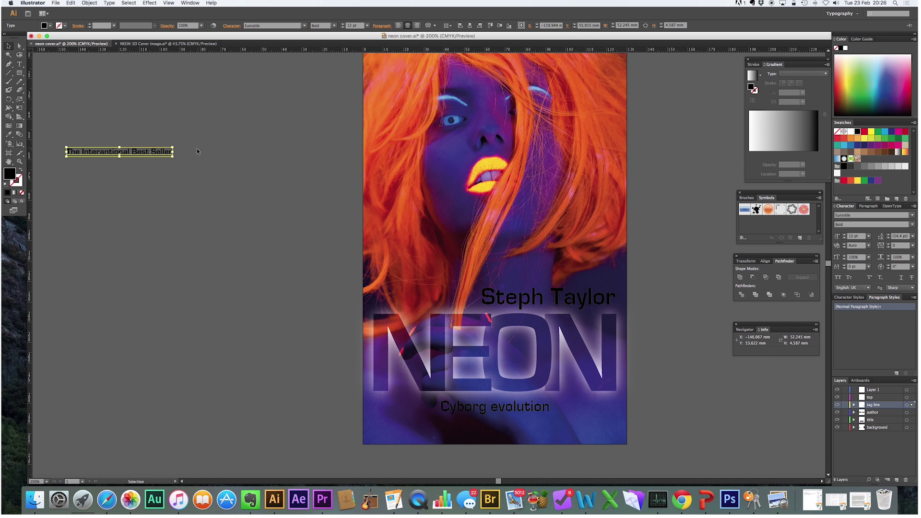
drag(171, 157, 287, 234)
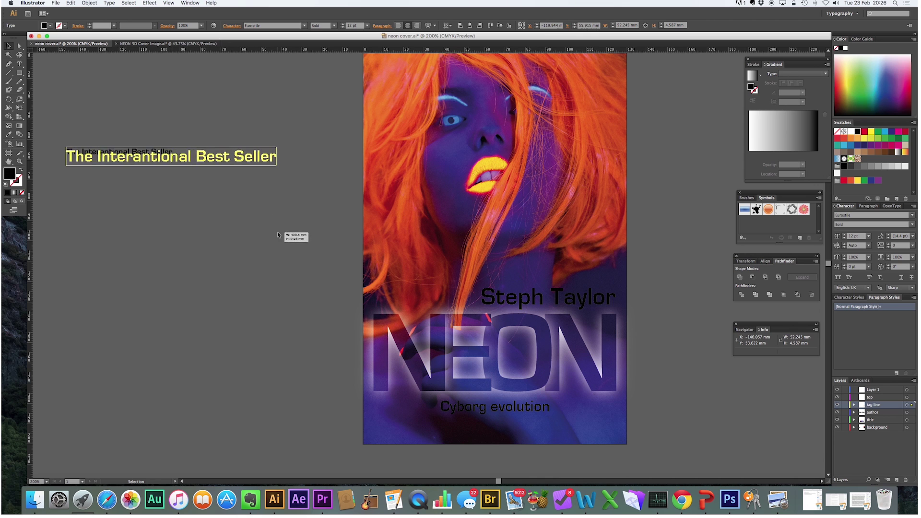
drag(174, 158, 501, 94)
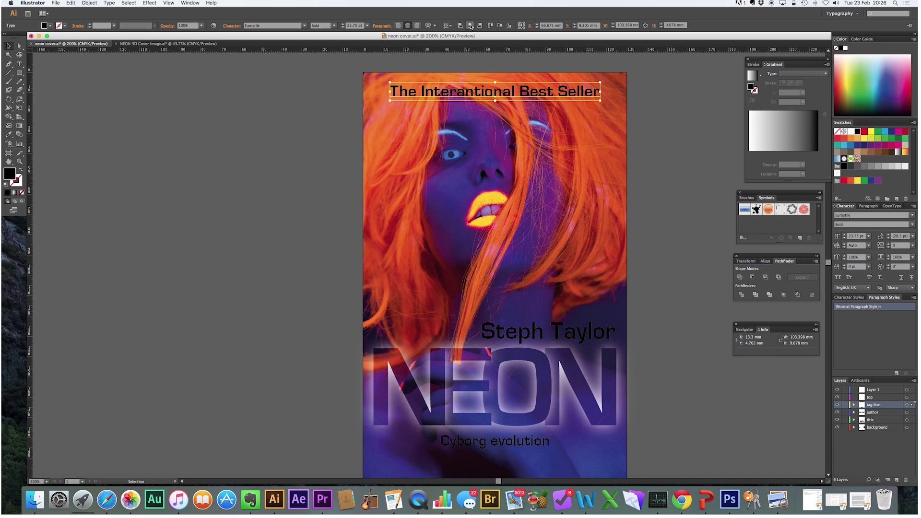
click(662, 133)
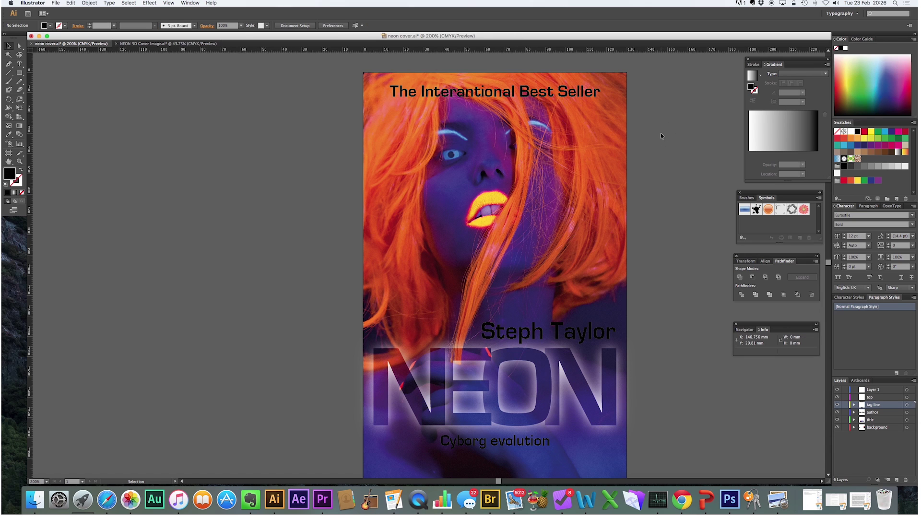
- Colour the Cyborg evolution tagline with the orange sampled from the hair
scroll(640, 151, down, 2)
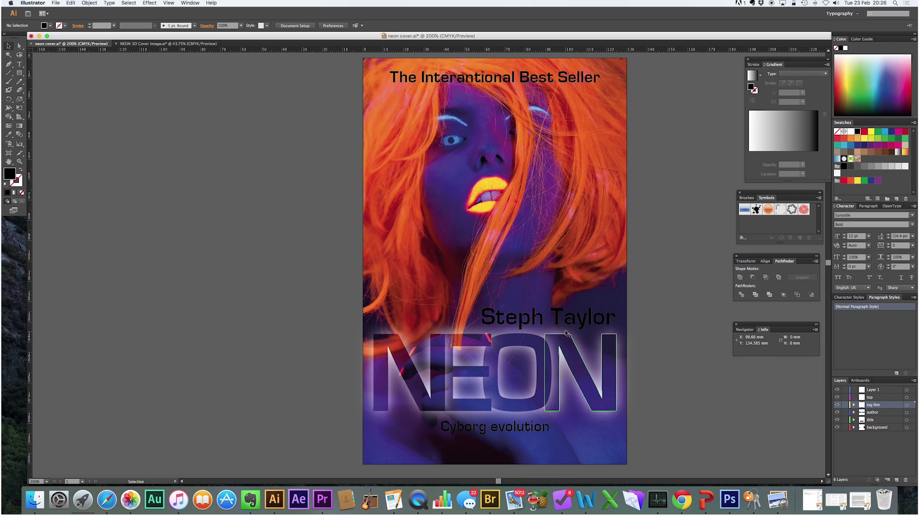
click(525, 424)
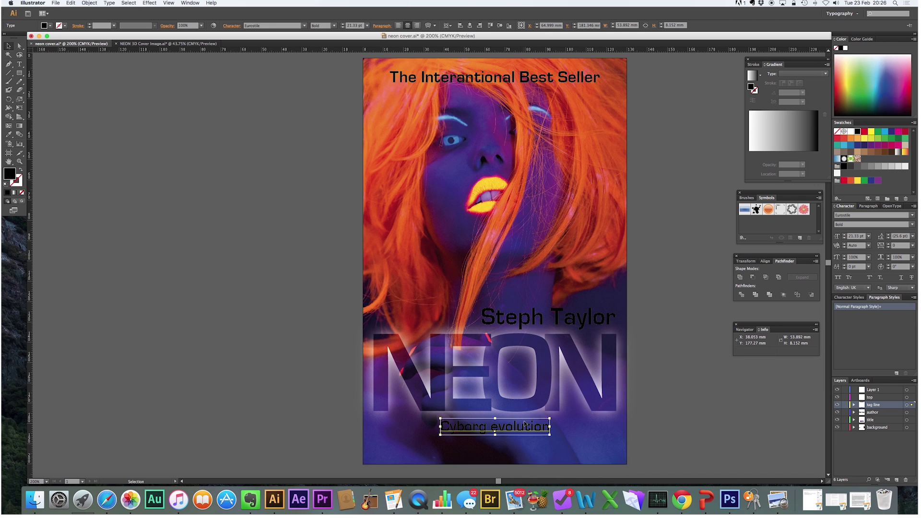
click(9, 134)
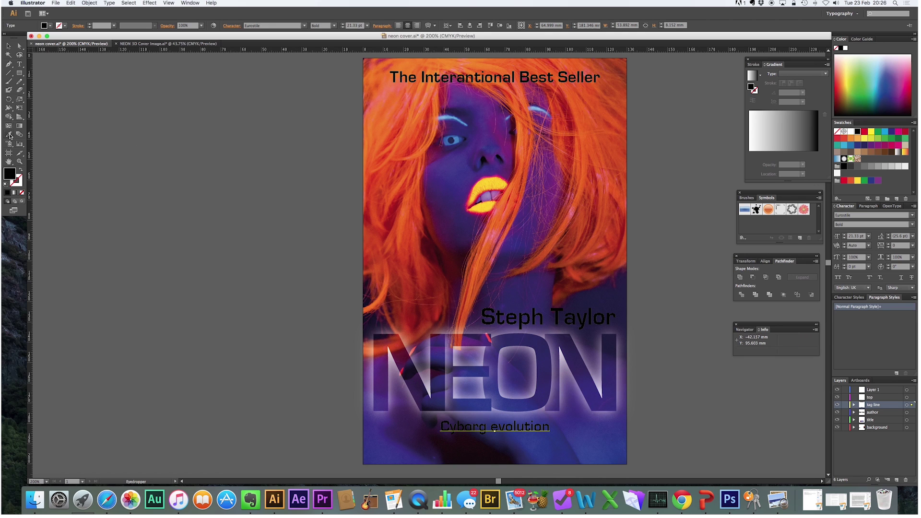
click(408, 160)
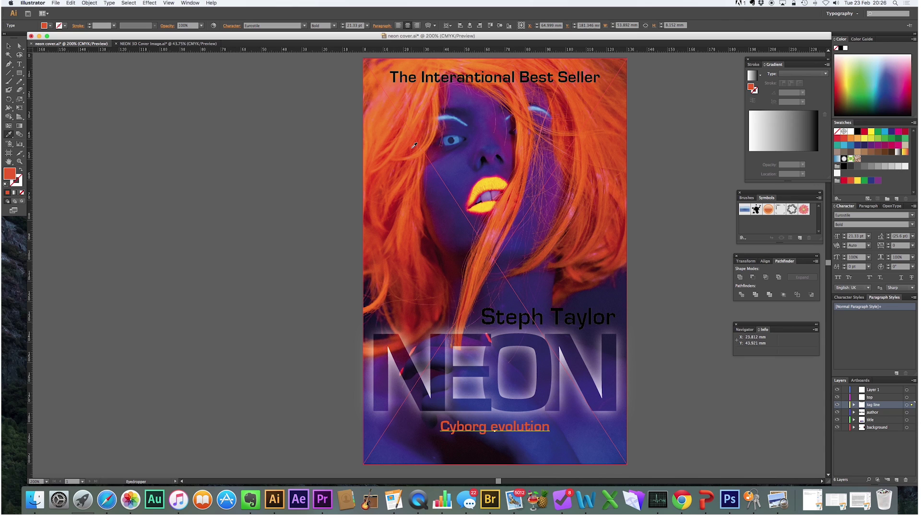
- Colour the author name yellow by sampling the lips
key(v)
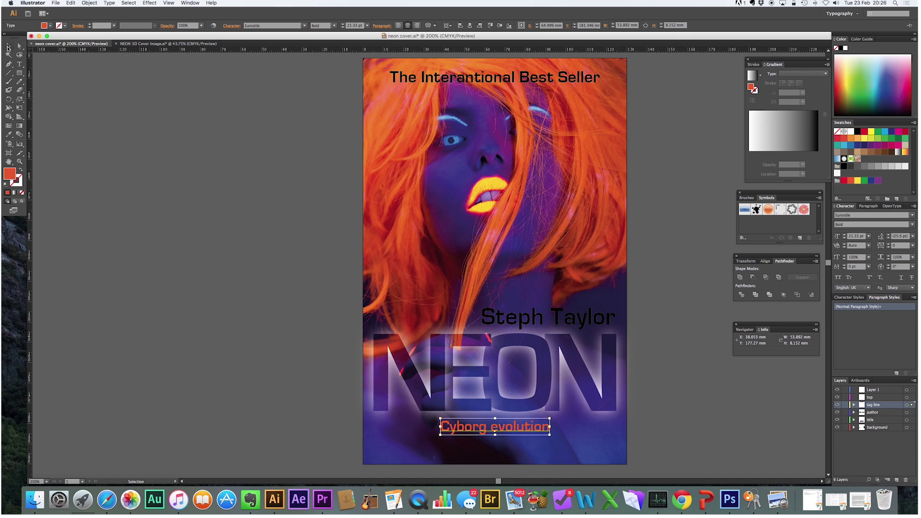
click(580, 322)
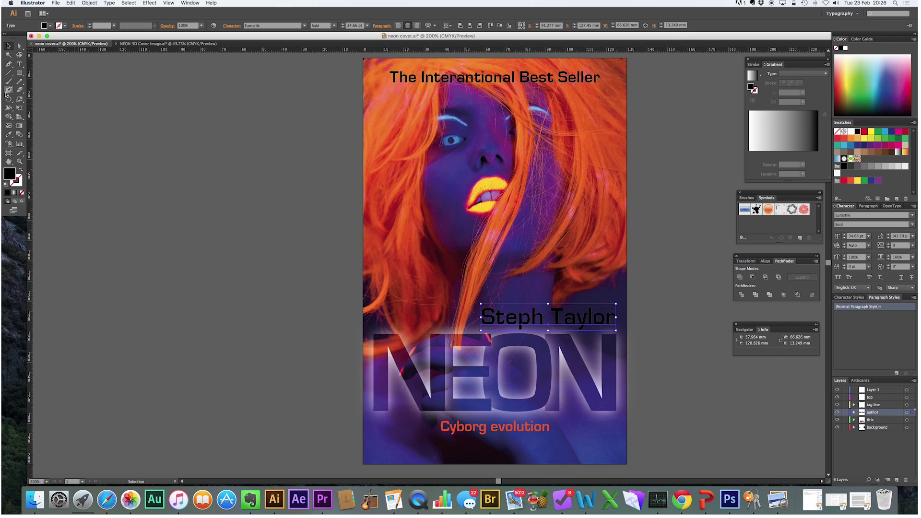
click(8, 135)
click(489, 185)
- Make the best-seller line white after trying the hair's orange and the lips' yellow
key(v)
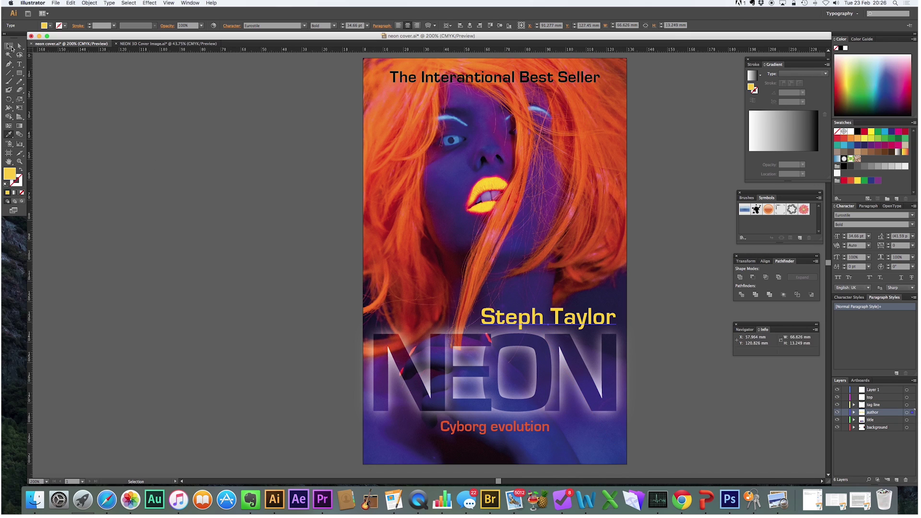
click(531, 87)
click(8, 135)
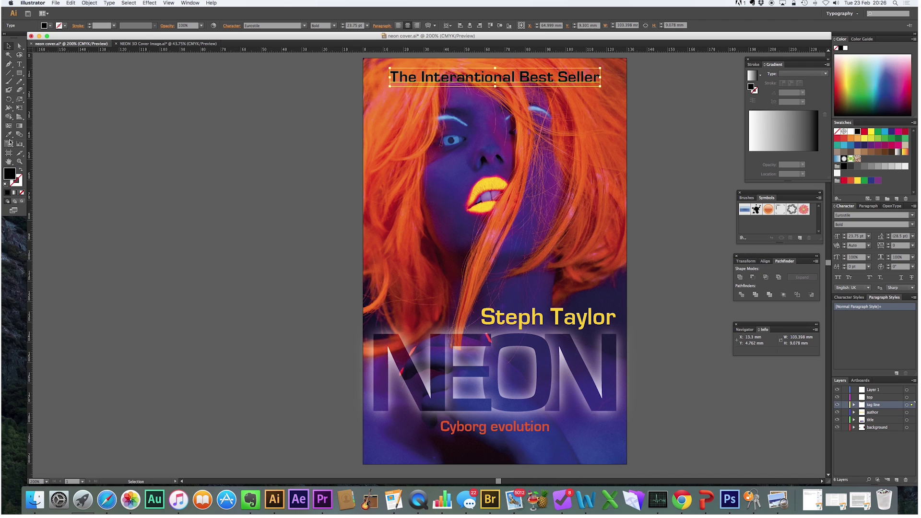
click(381, 163)
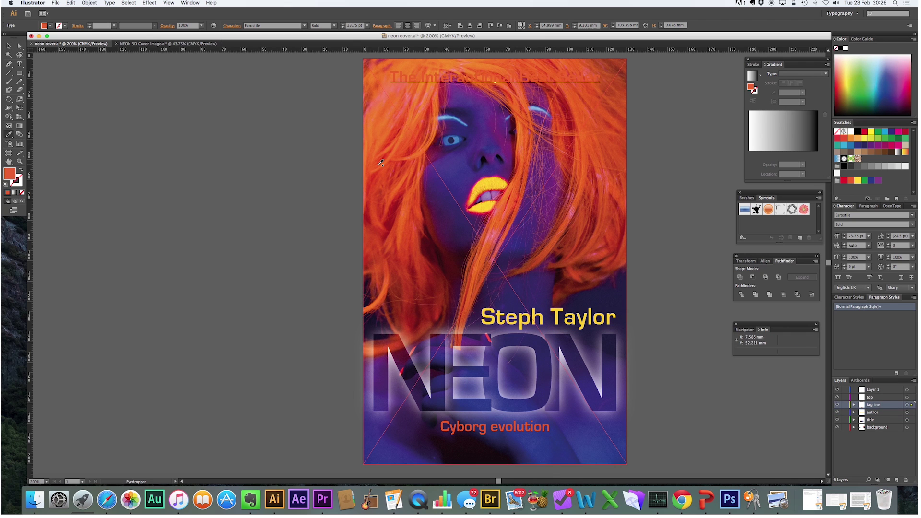
click(497, 182)
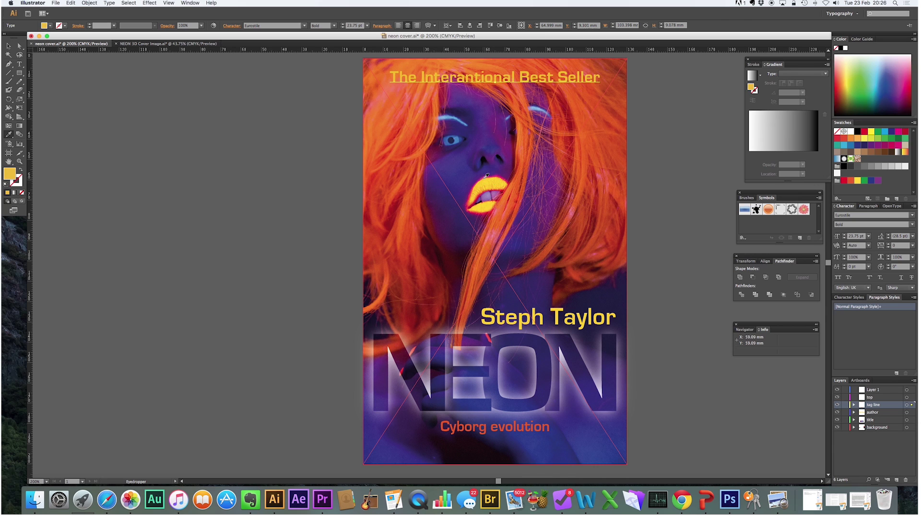
key(super+shift+a)
click(846, 49)
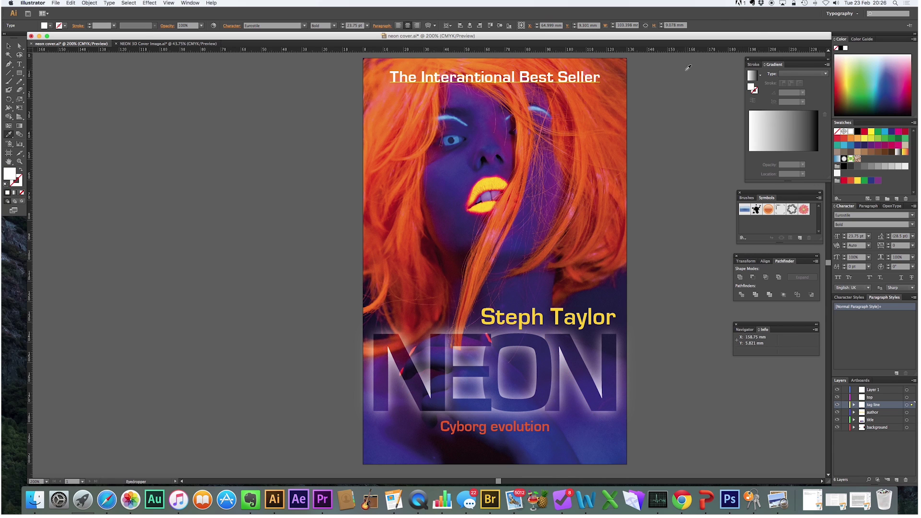
click(7, 47)
click(240, 137)
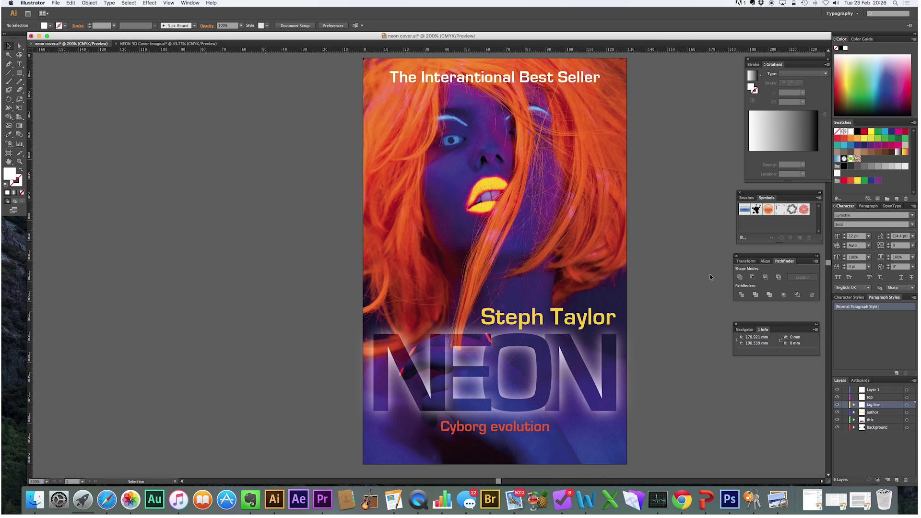
- Apply a 1.7-pixel Gaussian Blur to the tag line, author name and Cyborg evolution subtitle
click(512, 79)
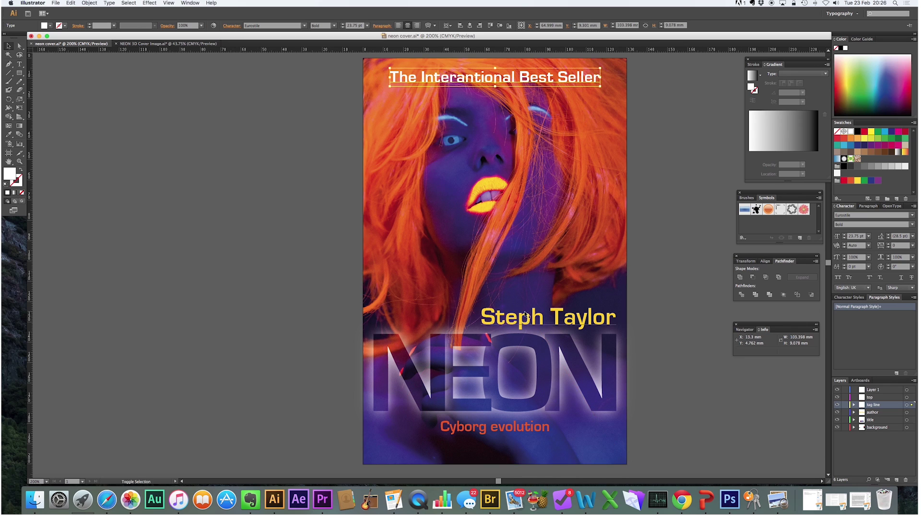
shift+click(526, 318)
shift+click(501, 431)
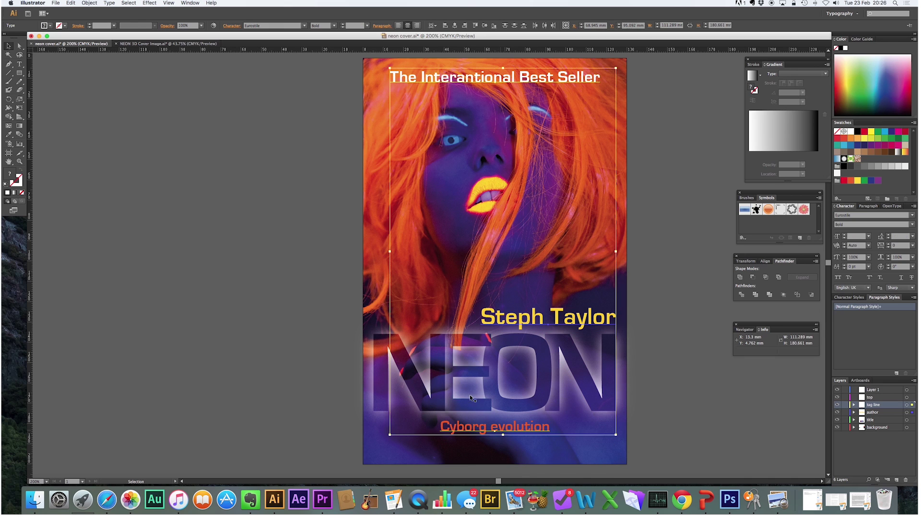
click(150, 4)
click(168, 17)
drag(605, 373, 588, 377)
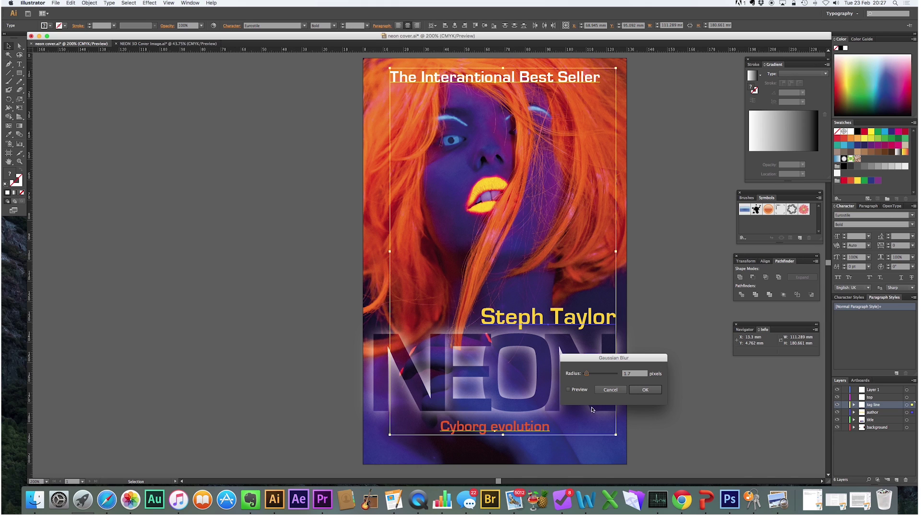
click(579, 391)
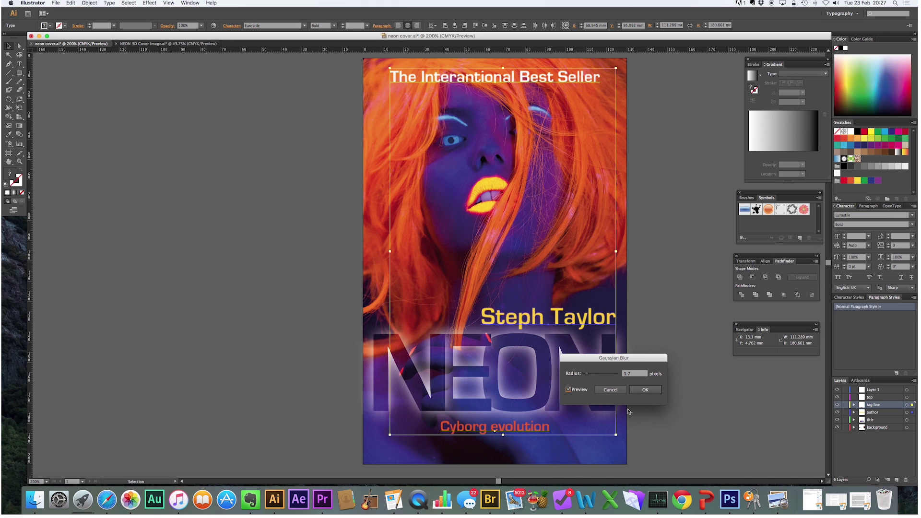
click(646, 389)
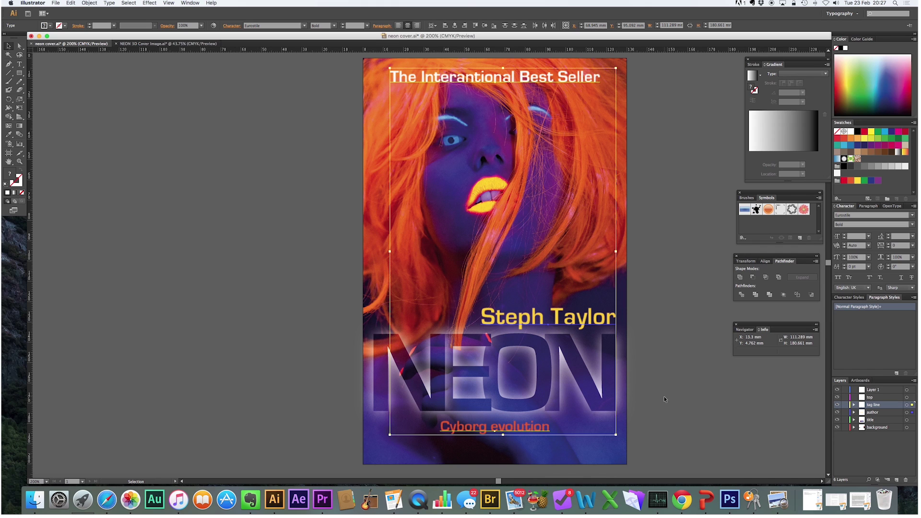
- Deselect the cover text, scroll to review the finished cover, then bring Photoshop forward
click(671, 335)
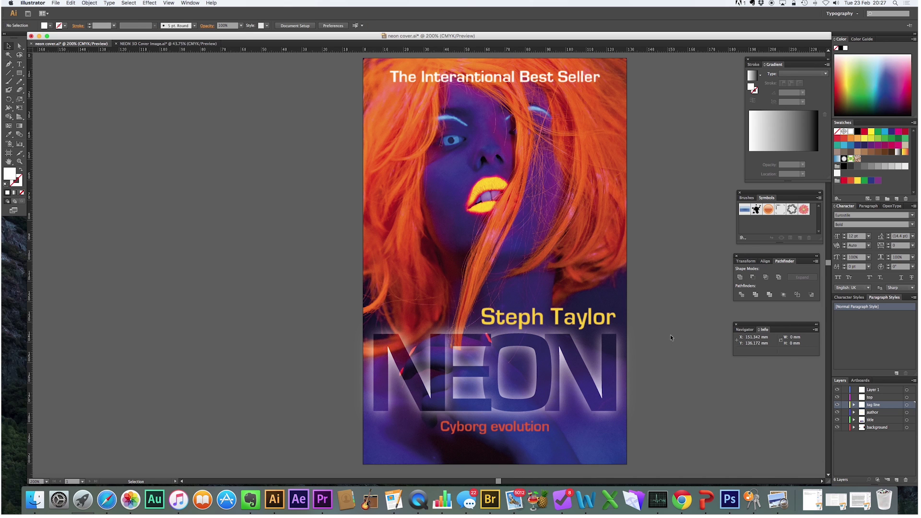
scroll(670, 334, down, 2)
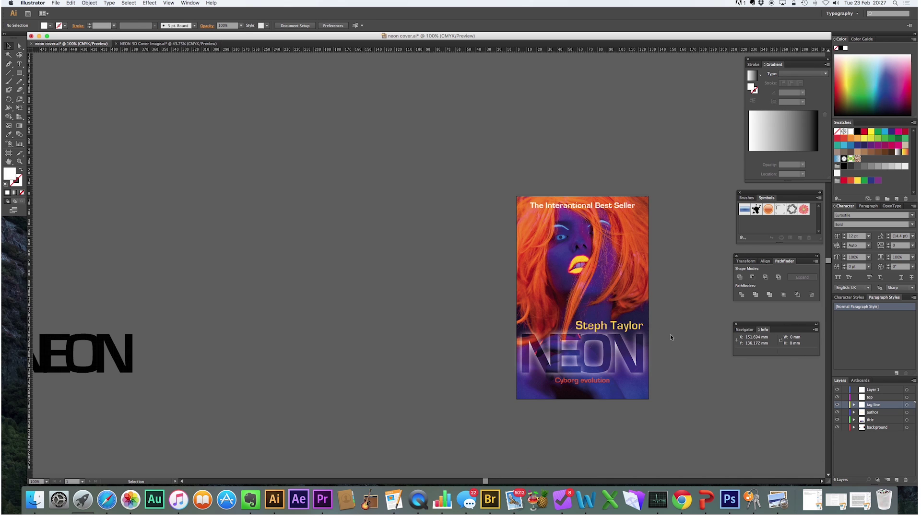
scroll(667, 334, right, 2)
scroll(666, 334, right, 1)
scroll(666, 334, down, 2)
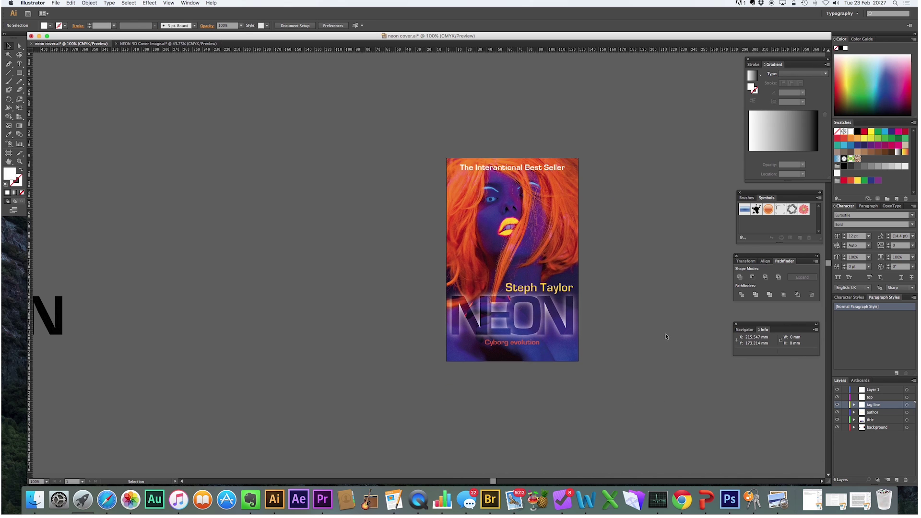
scroll(666, 333, right, 1)
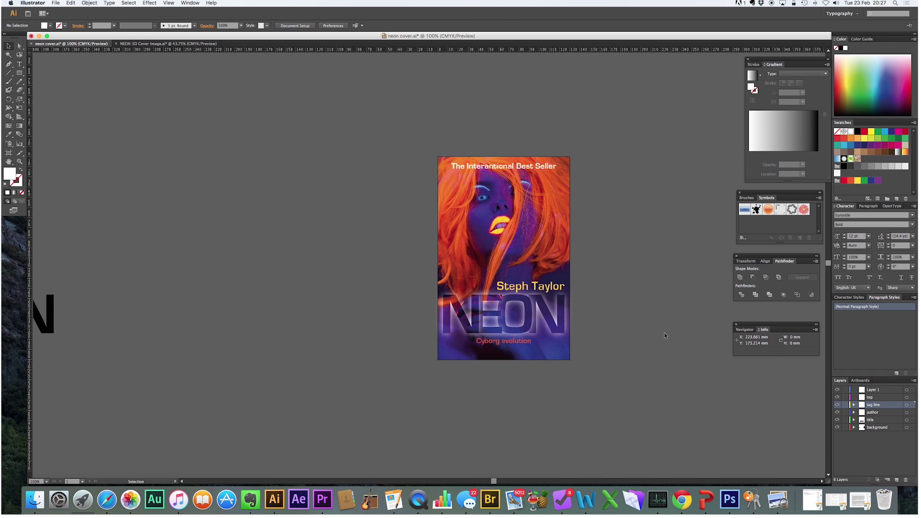
scroll(664, 332, right, 1)
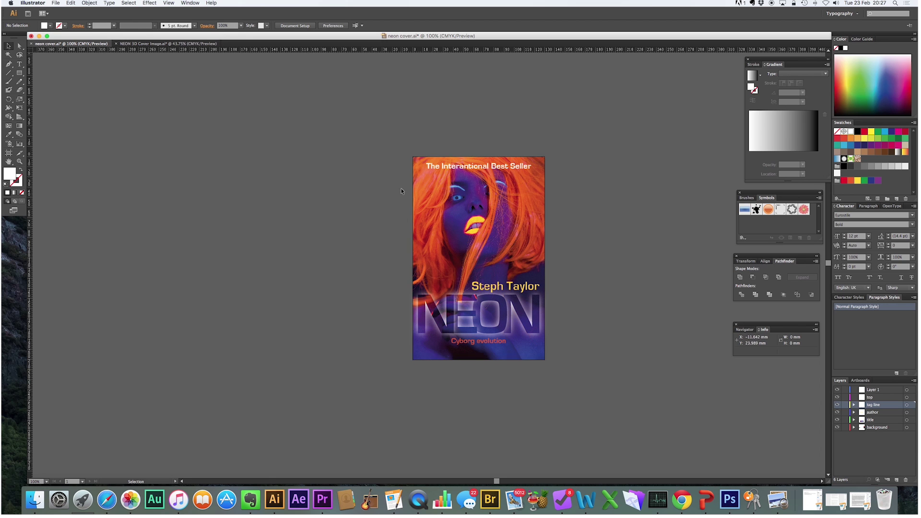
click(729, 499)
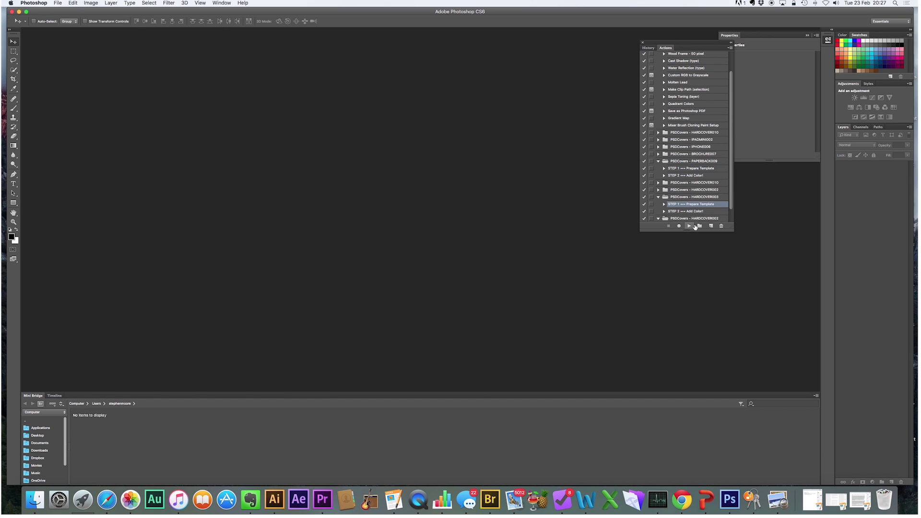
- Run the STEP 1 Prepare Template action, then drag the NEON cover PNG from Finder onto the template
click(689, 225)
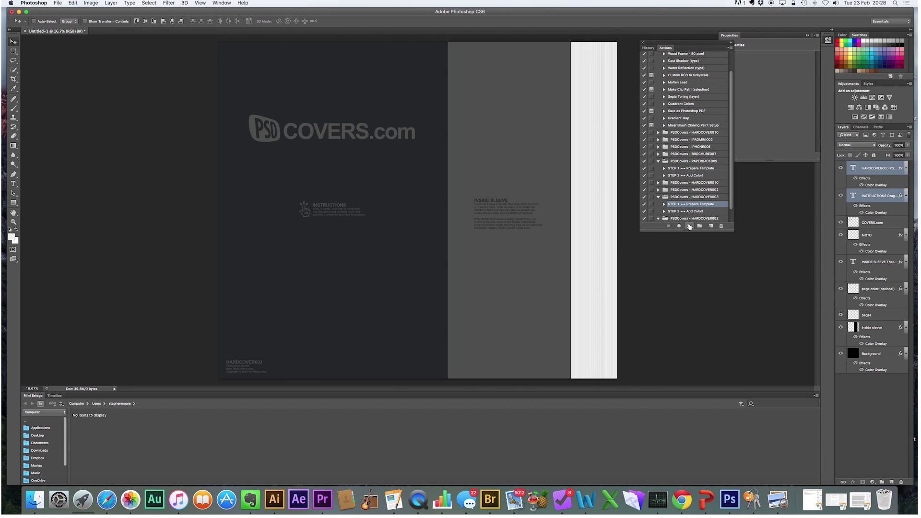
click(32, 499)
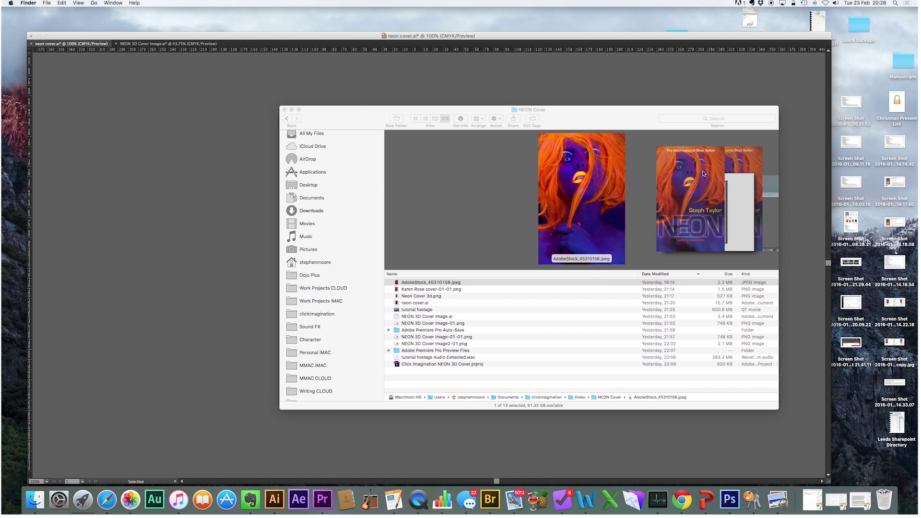
drag(429, 114, 555, 121)
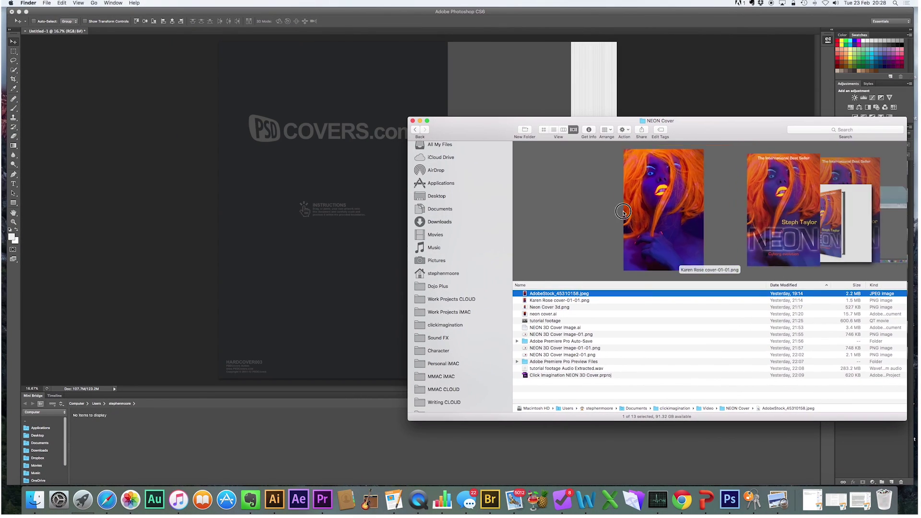
click(624, 212)
drag(710, 225, 365, 211)
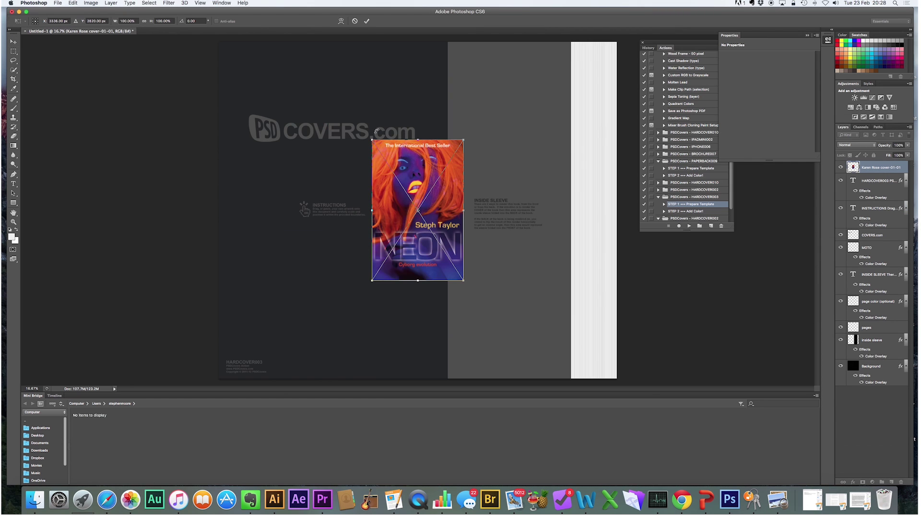
- Stretch the placed NEON cover over the front panel, commit it, and play STEP 2 Add Color!
drag(371, 139, 218, 42)
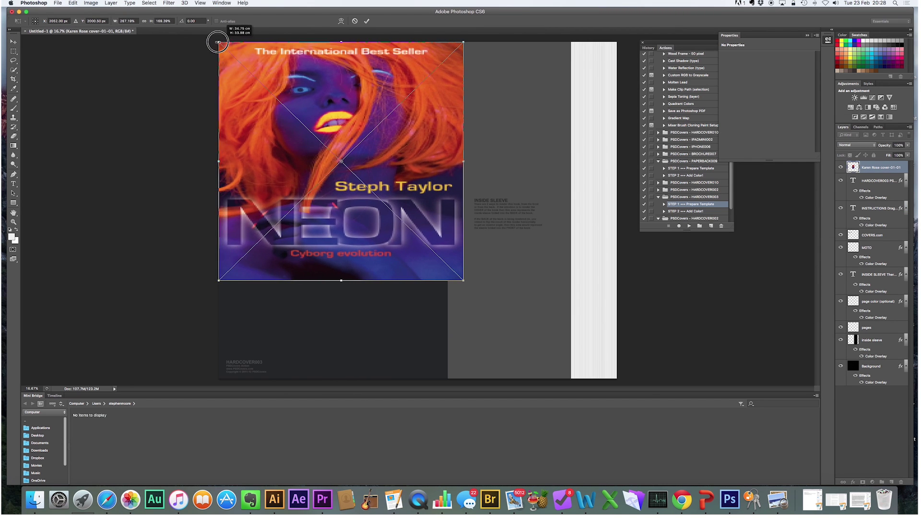
drag(464, 281, 448, 378)
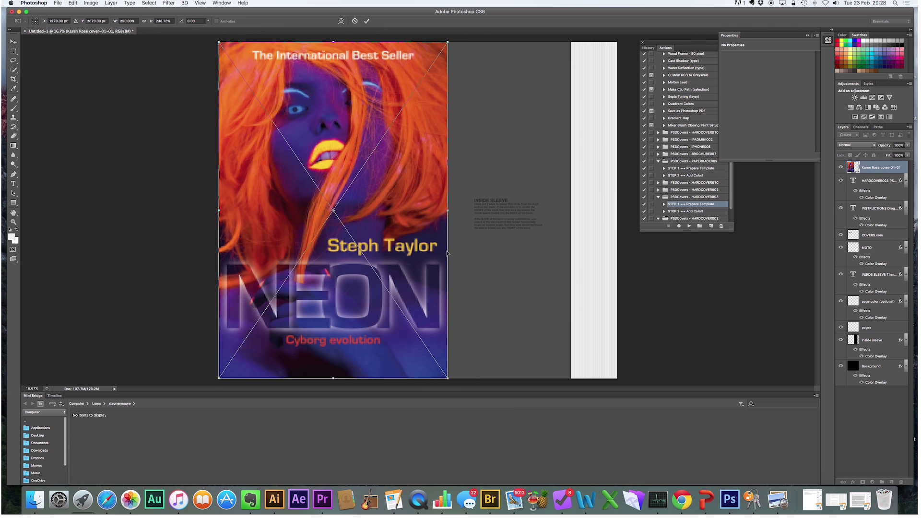
click(367, 21)
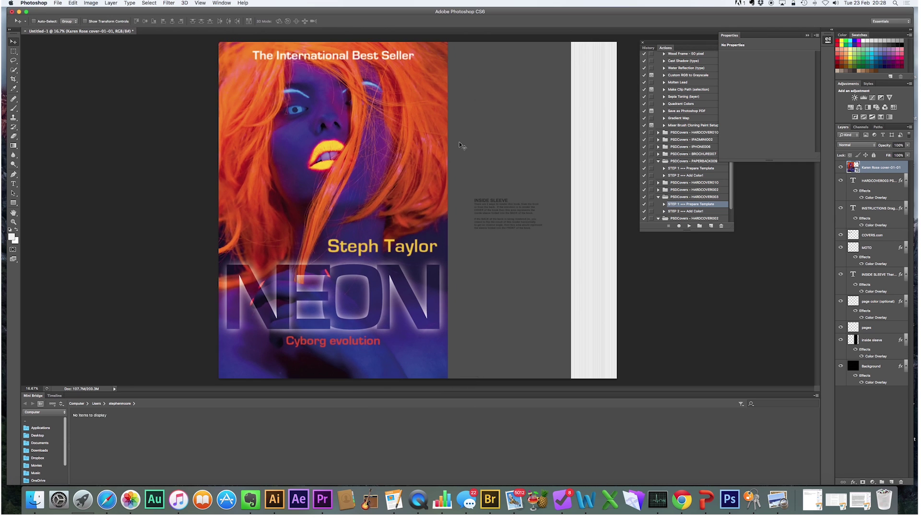
click(682, 211)
click(689, 226)
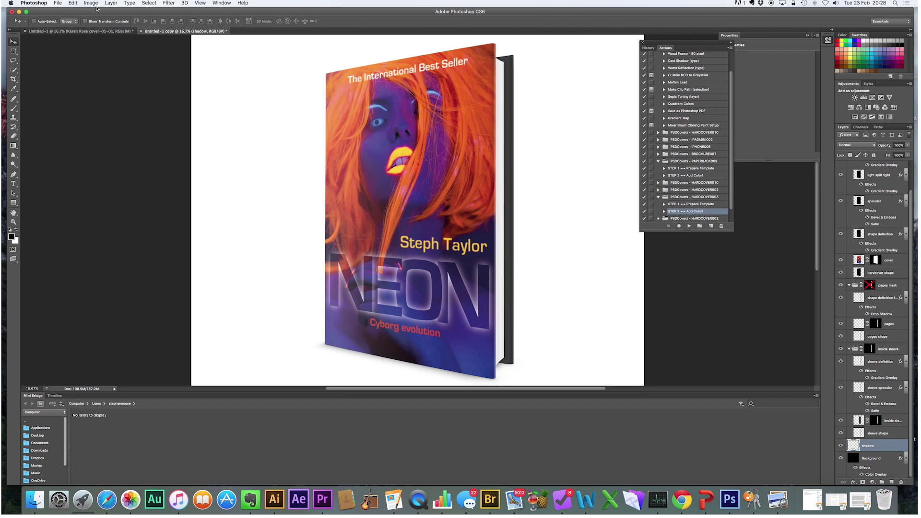
- Resize the mockup image to 1000 pixels wide via Image Size
click(91, 3)
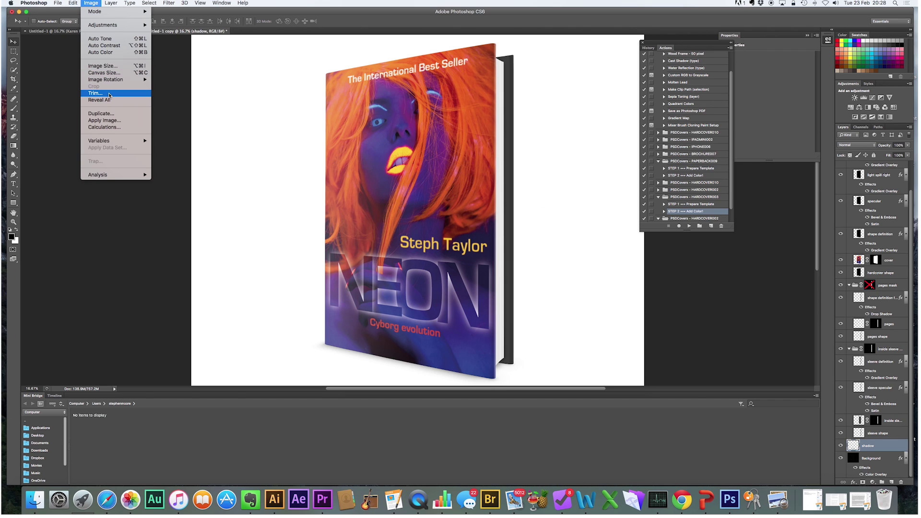
click(107, 65)
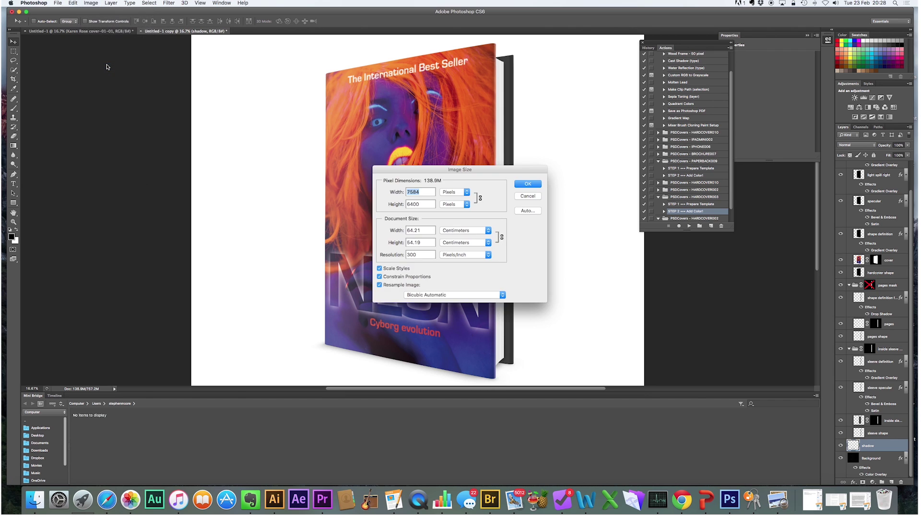
text(1000)
click(526, 183)
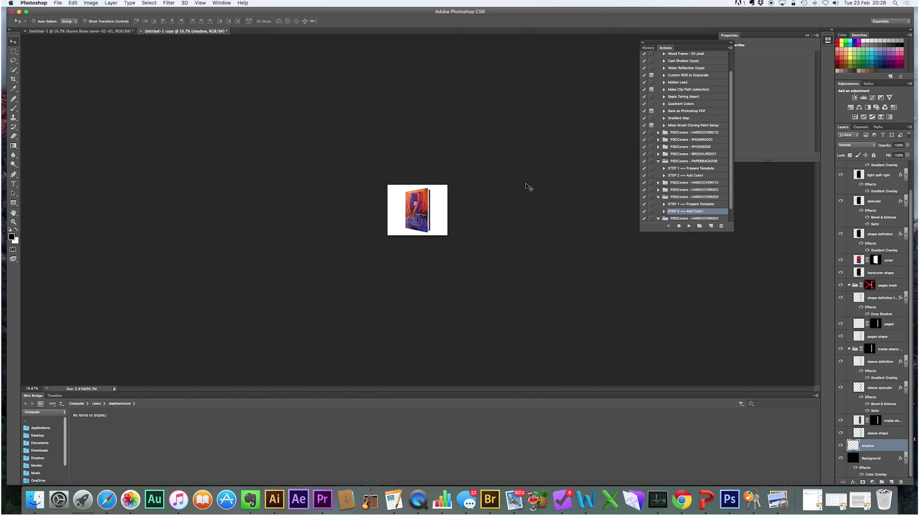
- Hide the Background layer so the book sits on transparency
click(841, 458)
click(840, 458)
click(841, 458)
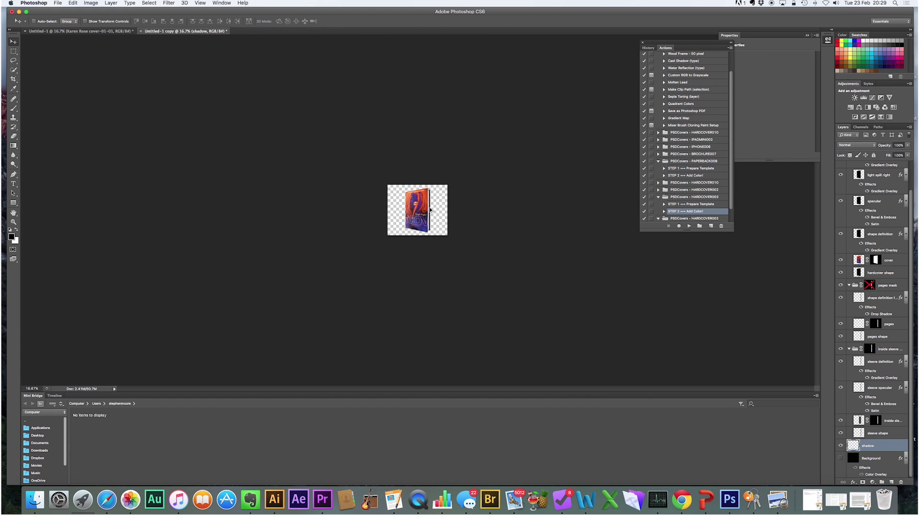
key(super+0)
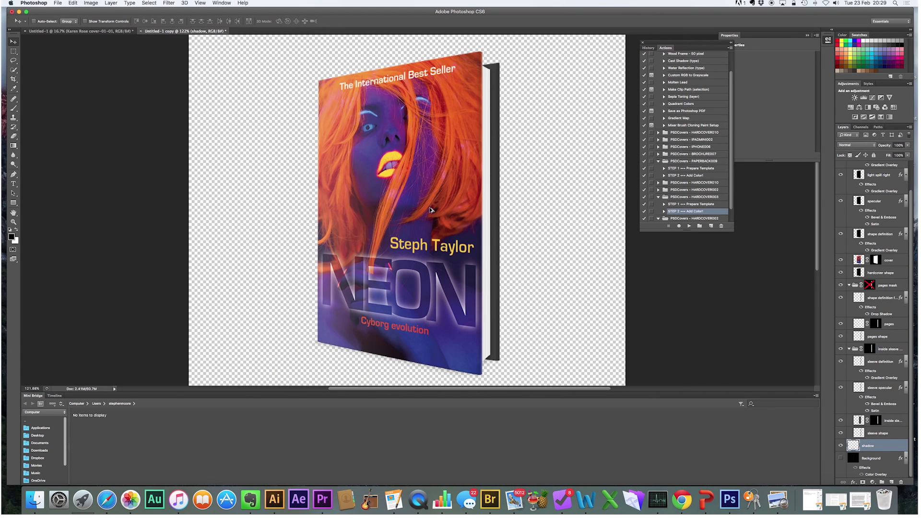
scroll(430, 210, down, 3)
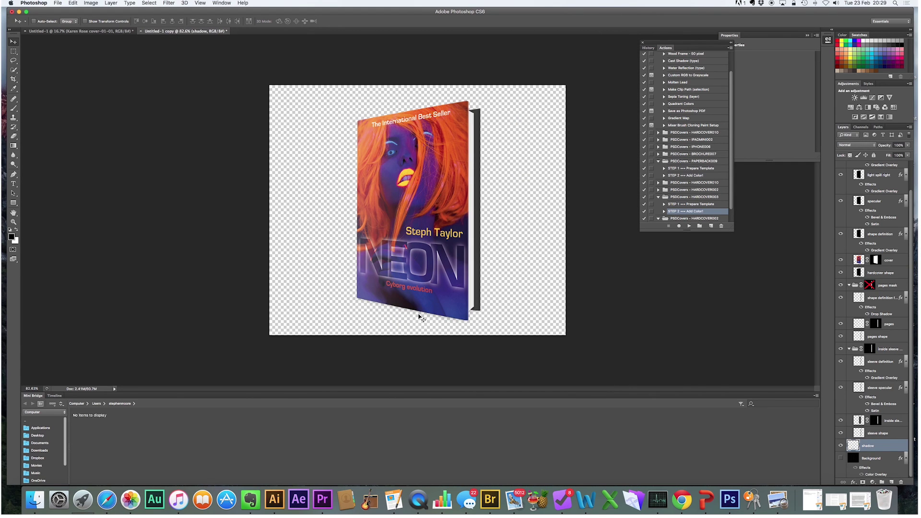